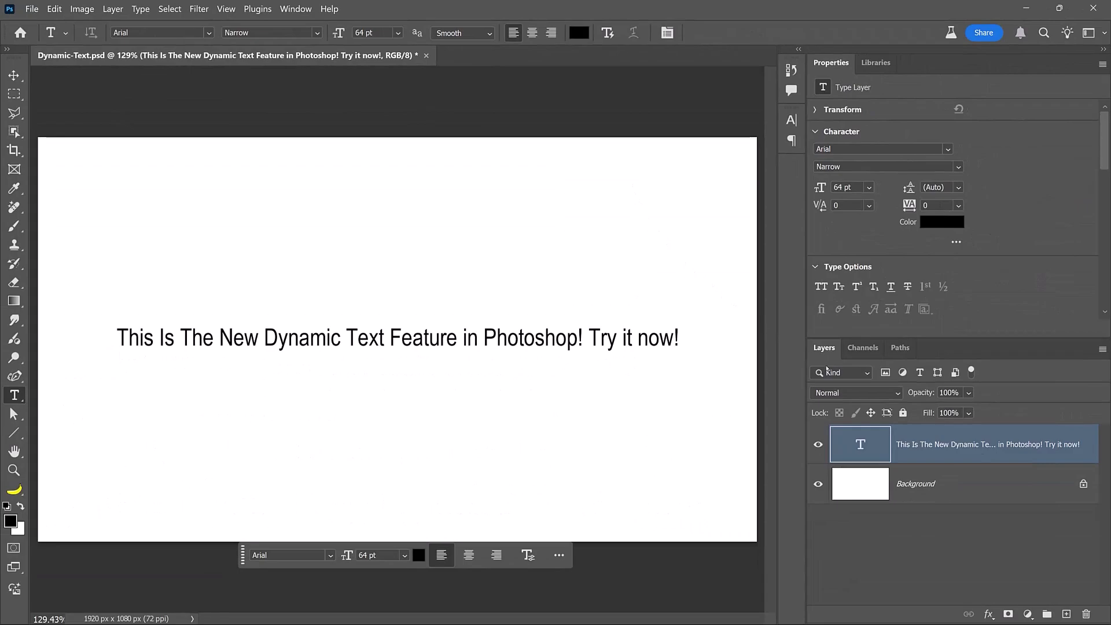
Step: Convert the headline type layer to dynamic text from its layer context menu
{"action": "right_click", "coordinate": [1023, 456]}
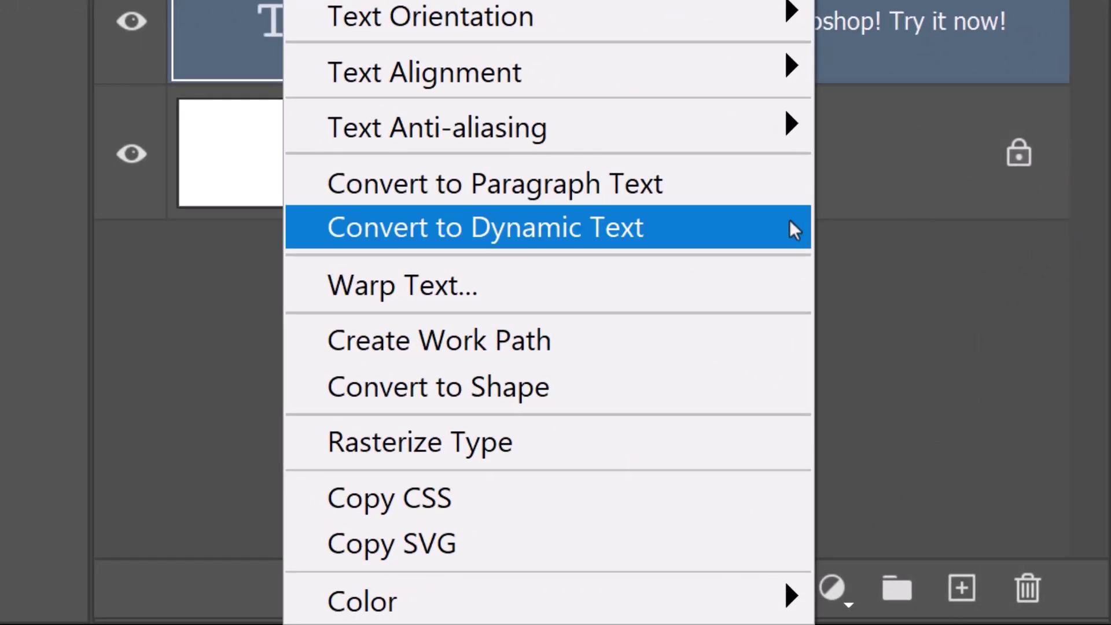
{"action": "left_click", "coordinate": [790, 222]}
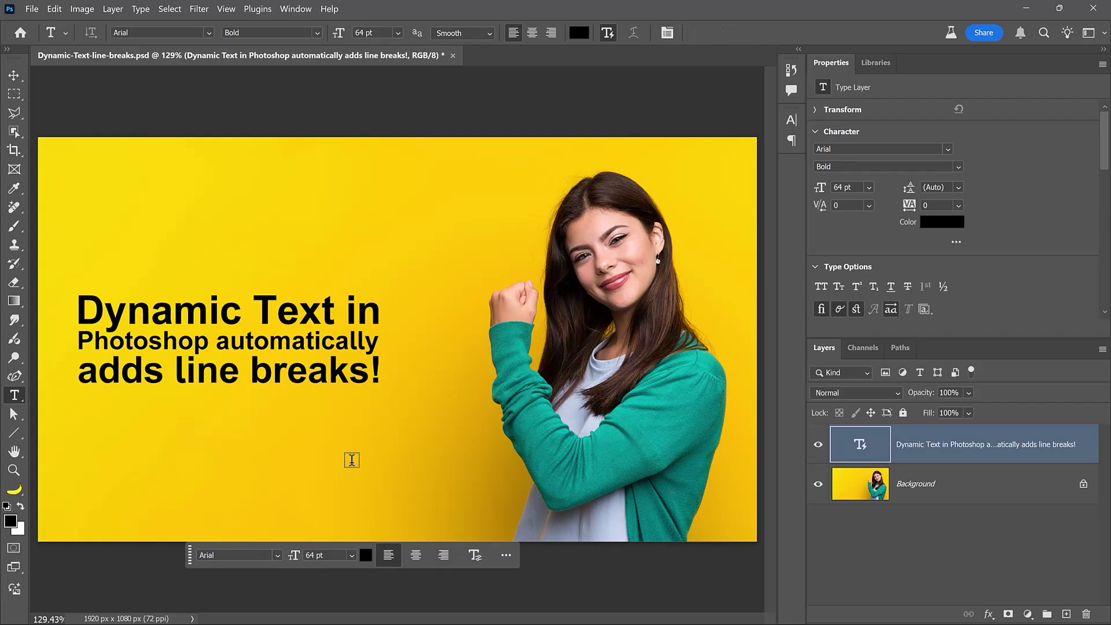
Step: Start editing the yellow poster's dynamic headline text with the Type tool
{"action": "left_click", "coordinate": [215, 343]}
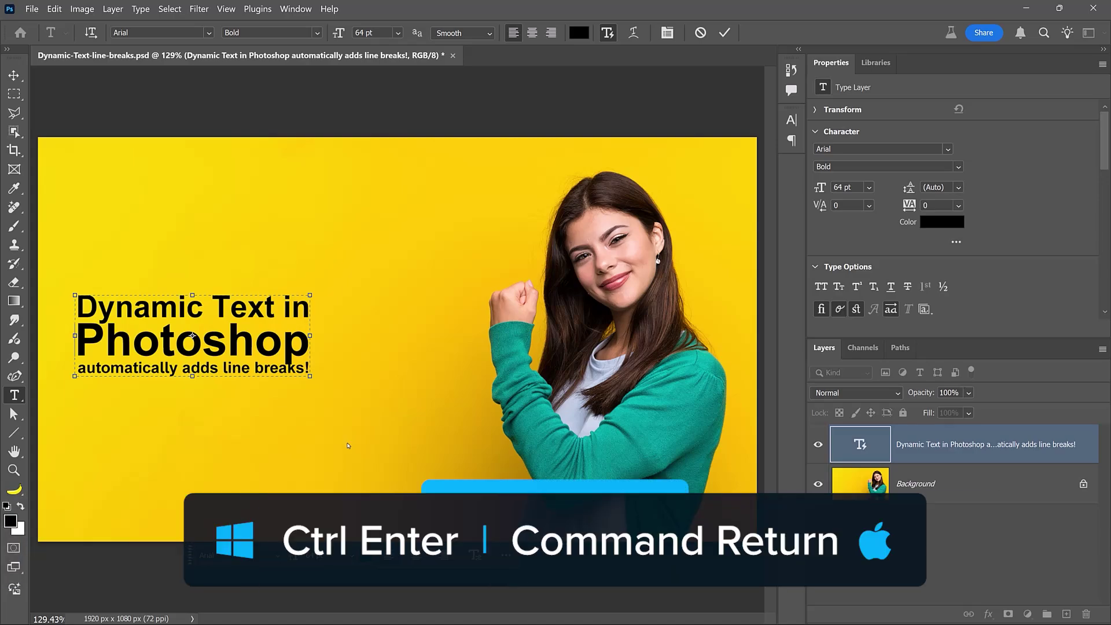
Step: Commit the text, then scale the headline to about 172% and move it up-left
{"action": "key", "text": "ctrl+Return"}
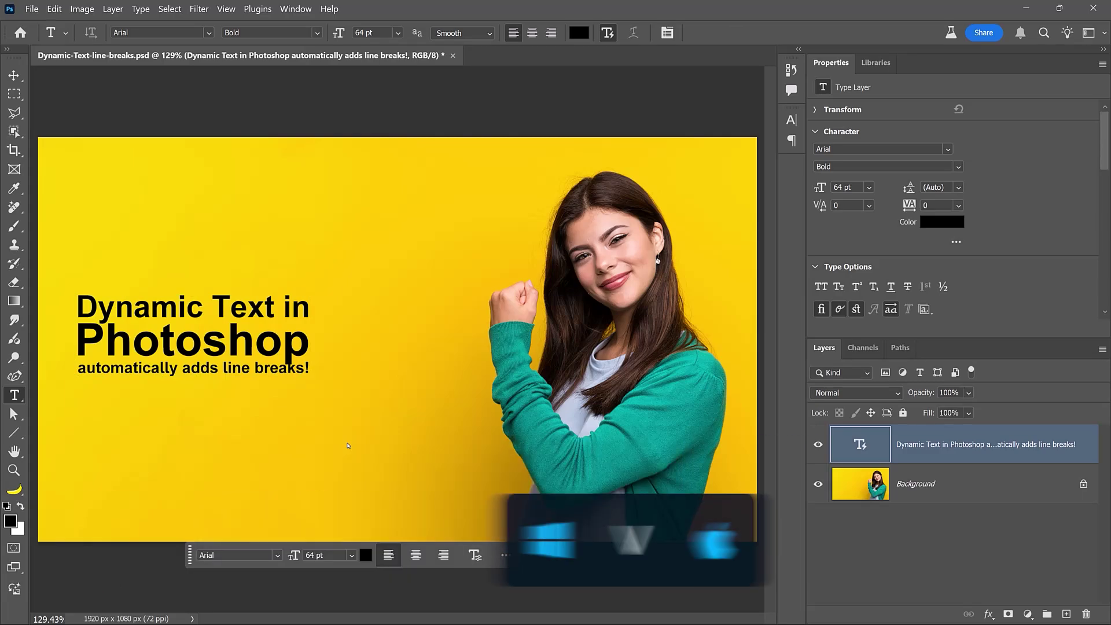
{"action": "key", "text": "v"}
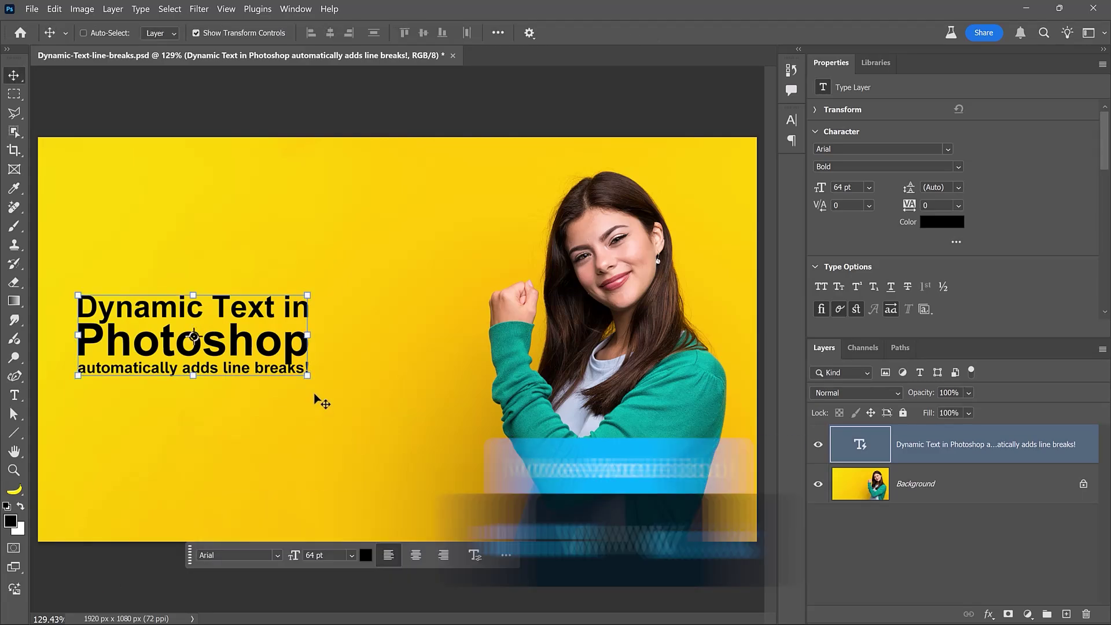
{"action": "left_click_drag", "start_coordinate": [307, 378], "coordinate": [450, 519]}
{"action": "left_click_drag", "start_coordinate": [412, 324], "coordinate": [399, 299]}
{"action": "key", "text": "Return"}
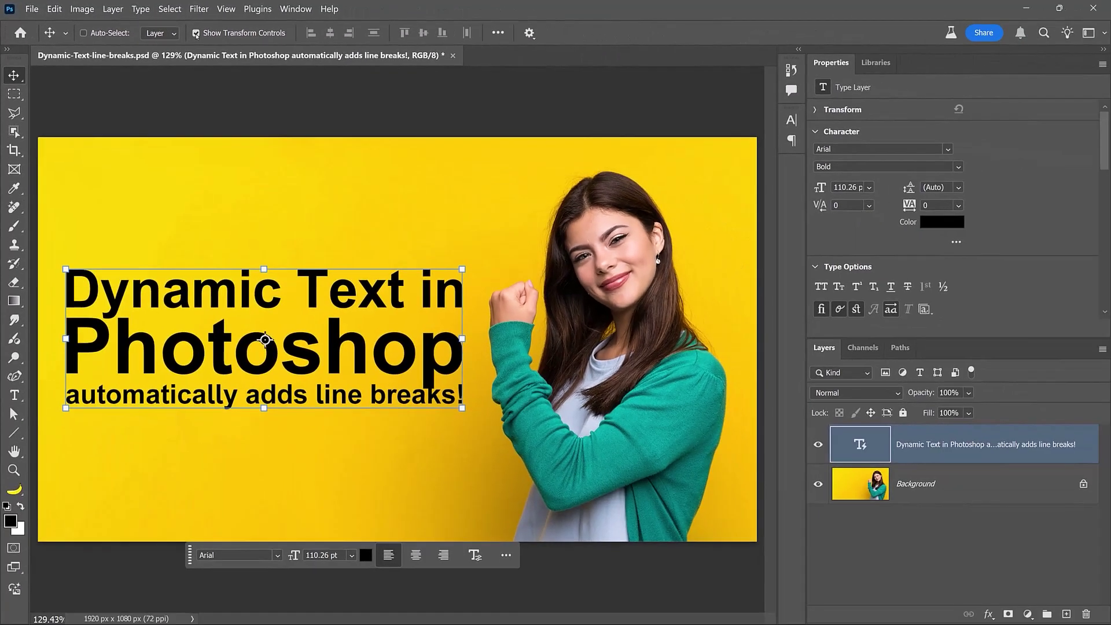
Step: Turn off Show Transform Controls and apply a free transform to the headline
{"action": "left_click", "coordinate": [556, 94]}
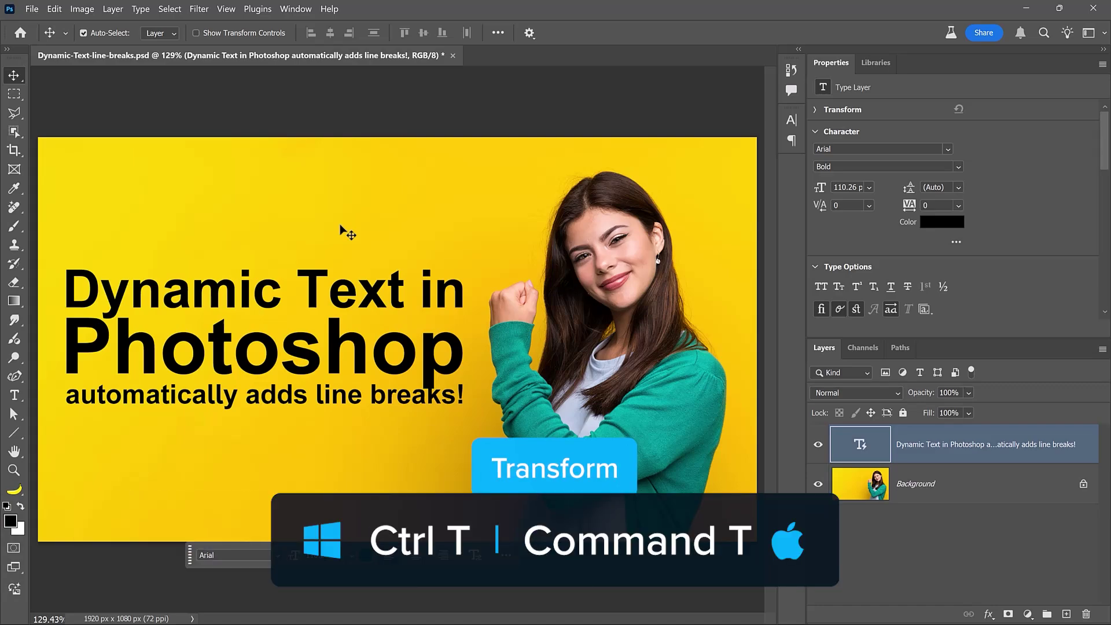
{"action": "key", "text": "ctrl+t"}
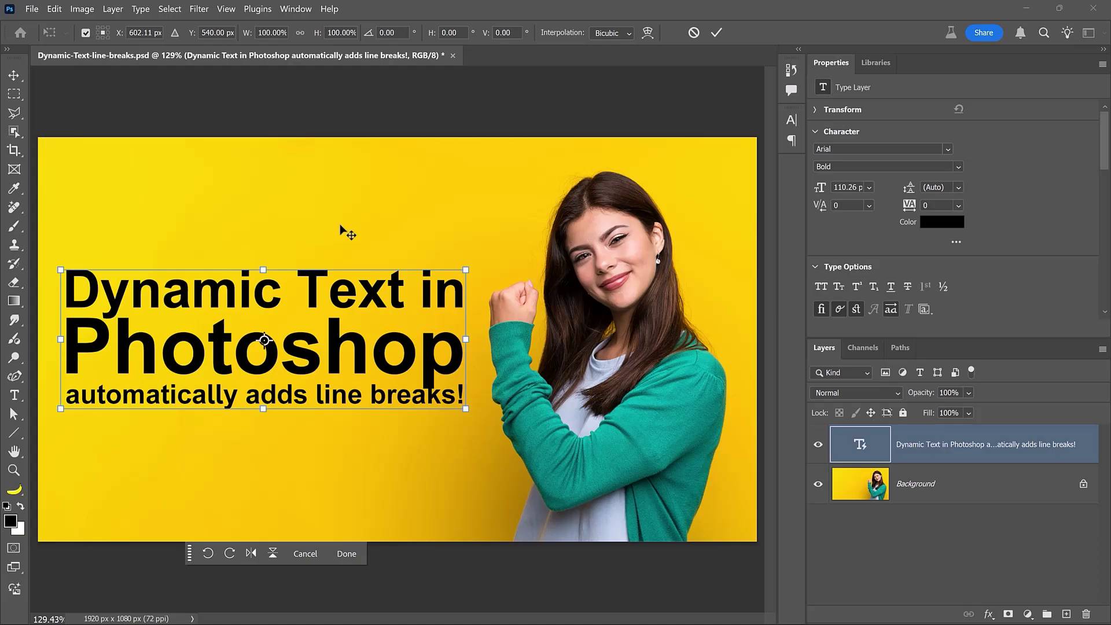
{"action": "key", "text": "Return"}
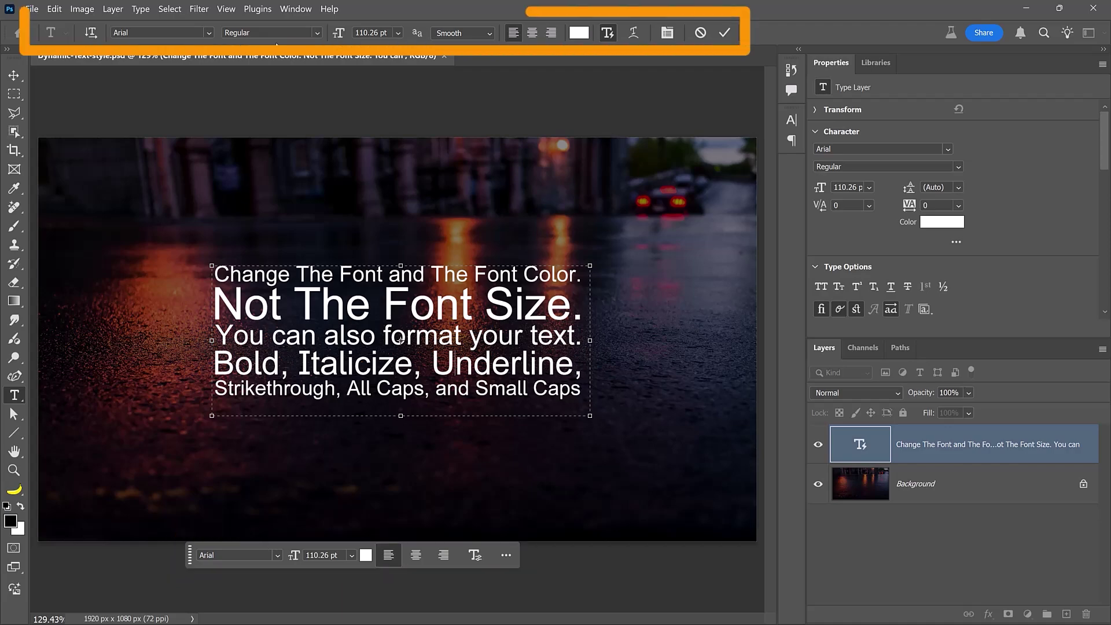
Step: Apply the Adobe Handwriting font to the first "The Font" in the top line
{"action": "left_click", "coordinate": [791, 119]}
{"action": "left_click", "coordinate": [791, 120]}
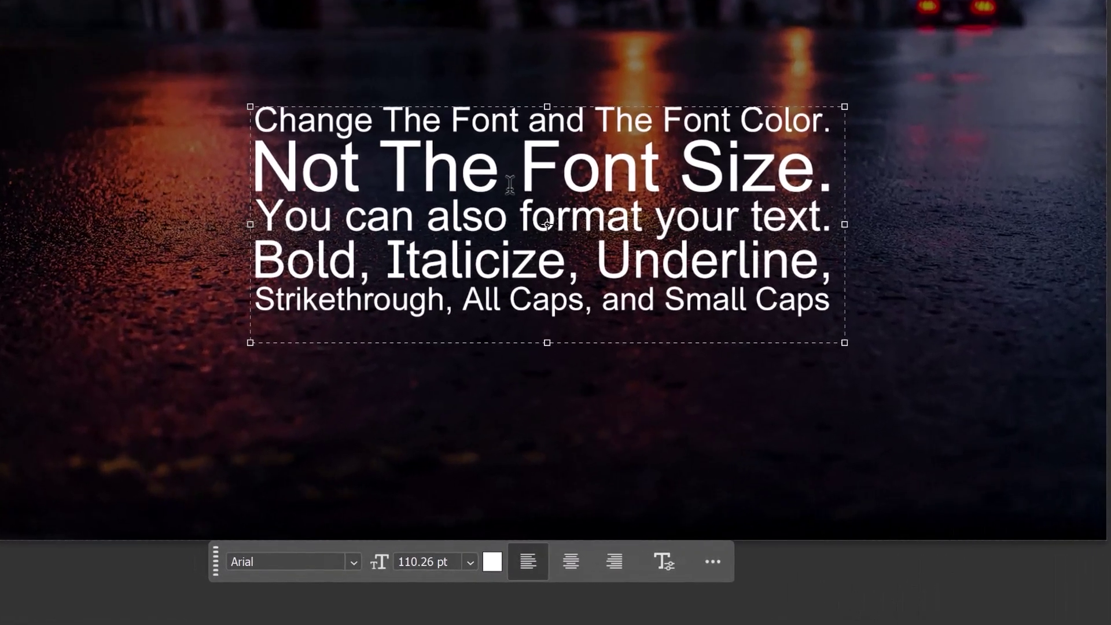
{"action": "left_click_drag", "start_coordinate": [382, 276], "coordinate": [307, 275]}
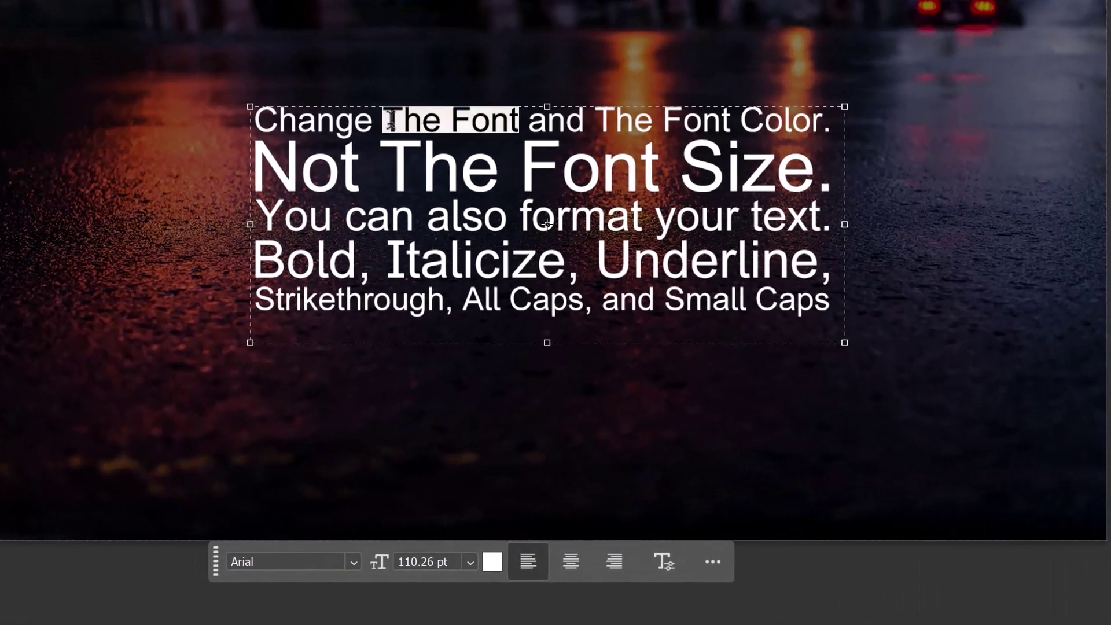
{"action": "left_click", "coordinate": [355, 557]}
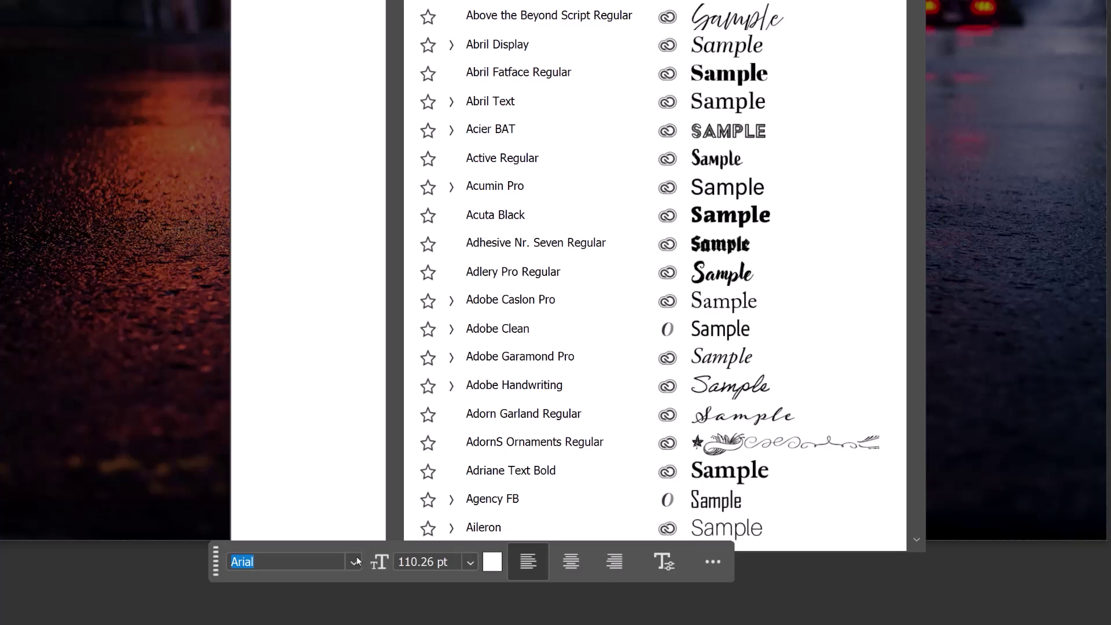
{"action": "left_click", "coordinate": [440, 385]}
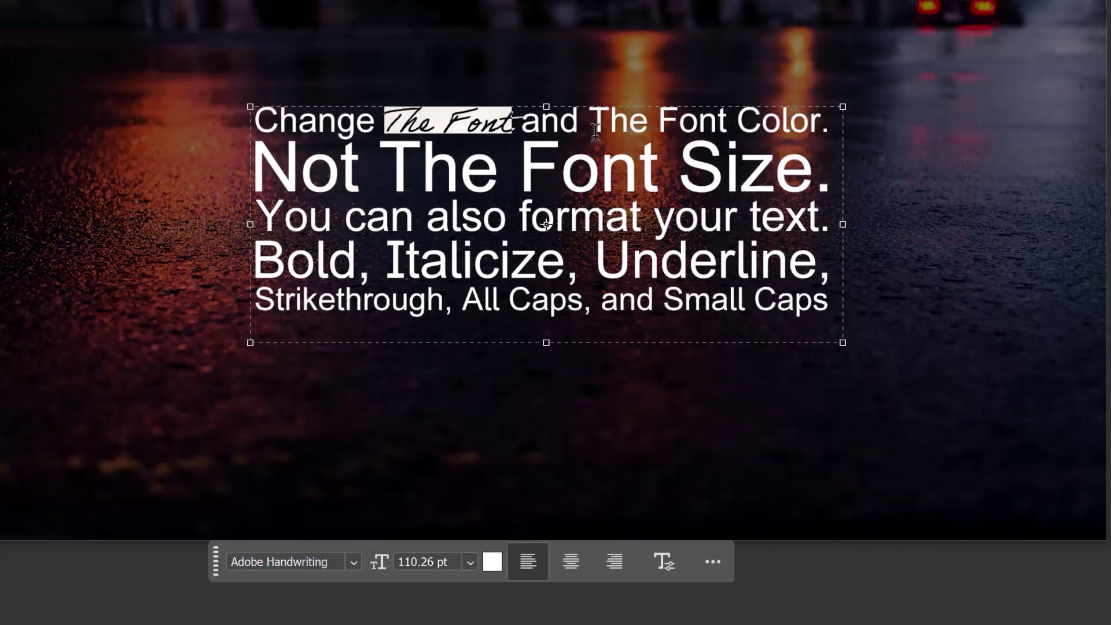
Step: Color "The Font Color" red with ff0000
{"action": "left_click_drag", "start_coordinate": [590, 129], "coordinate": [736, 128]}
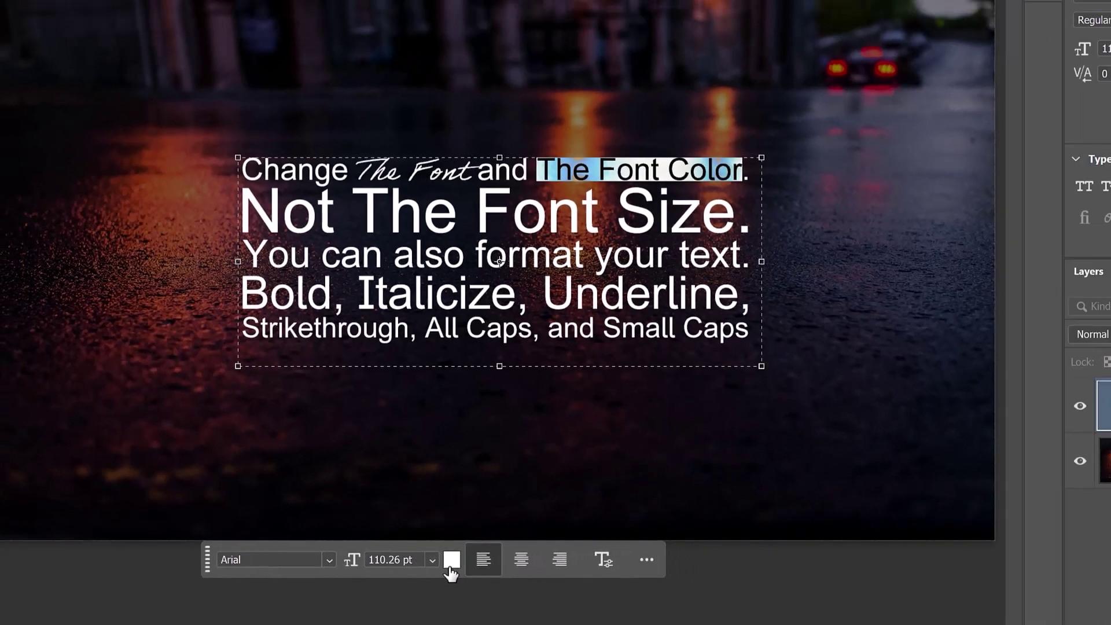
{"action": "left_click", "coordinate": [492, 561]}
{"action": "type", "text": "ff0000"}
{"action": "left_click", "coordinate": [949, 212]}
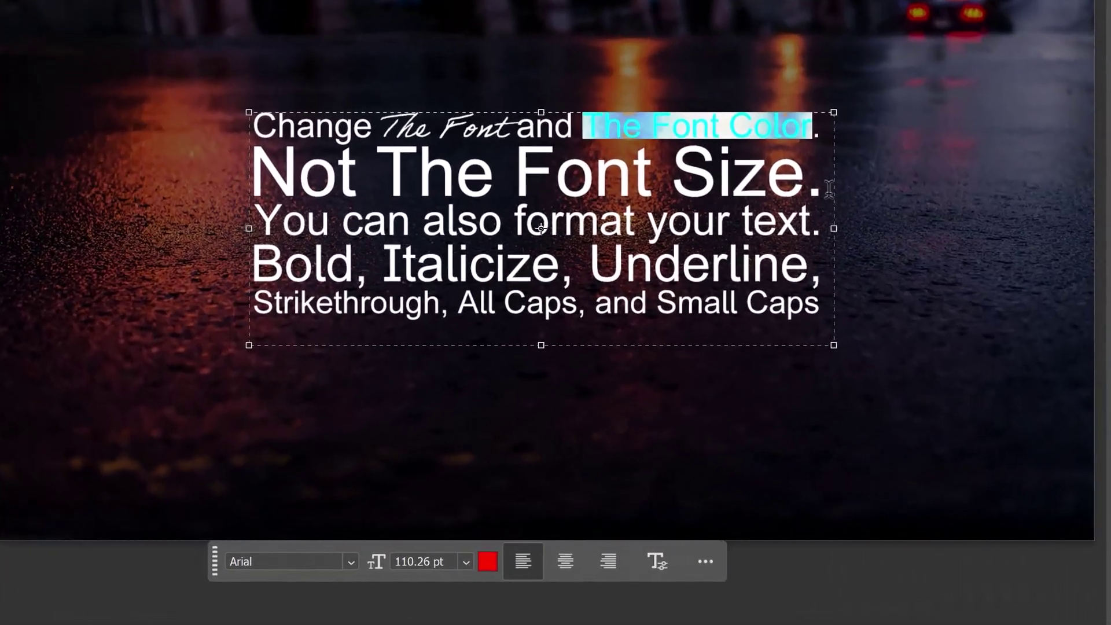
{"action": "key", "text": "Down"}
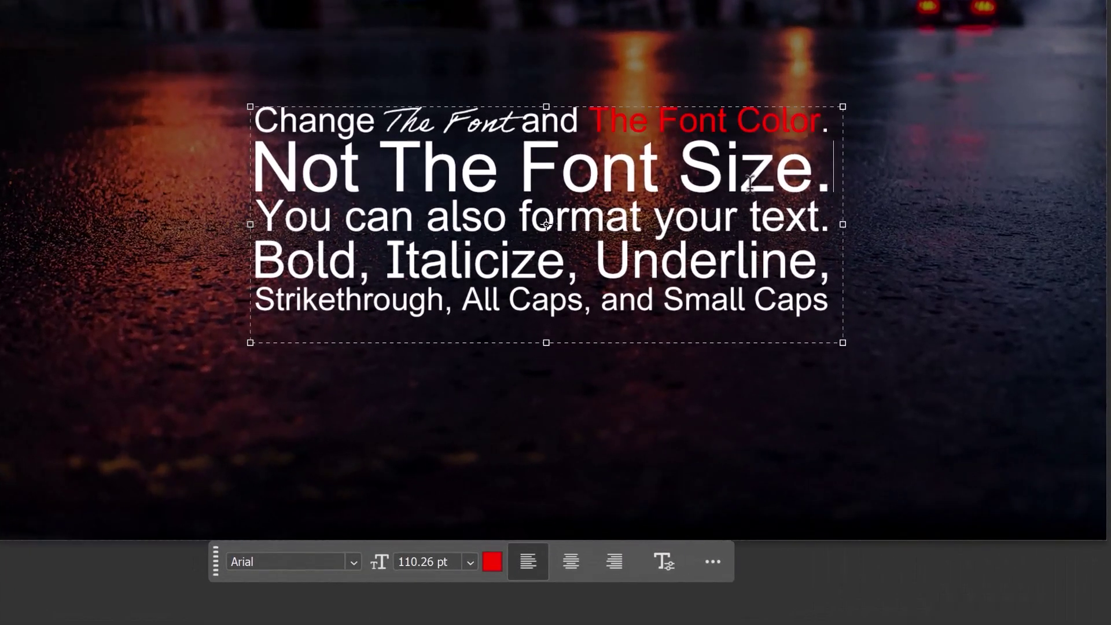
Step: Try 60, 300 and 9 pt sizes on the line "Not The Font Size."
{"action": "left_click_drag", "start_coordinate": [832, 174], "coordinate": [252, 180]}
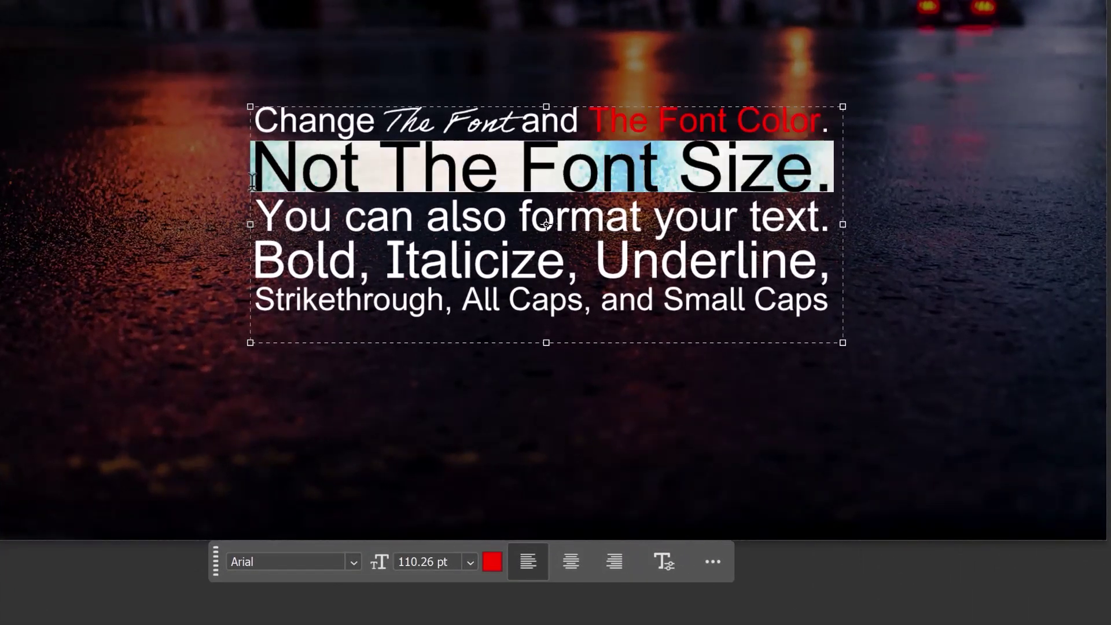
{"action": "left_click", "coordinate": [472, 563]}
{"action": "left_click", "coordinate": [477, 491]}
{"action": "left_click", "coordinate": [472, 563]}
{"action": "left_click", "coordinate": [461, 545]}
{"action": "left_click", "coordinate": [470, 562]}
{"action": "left_click", "coordinate": [475, 283]}
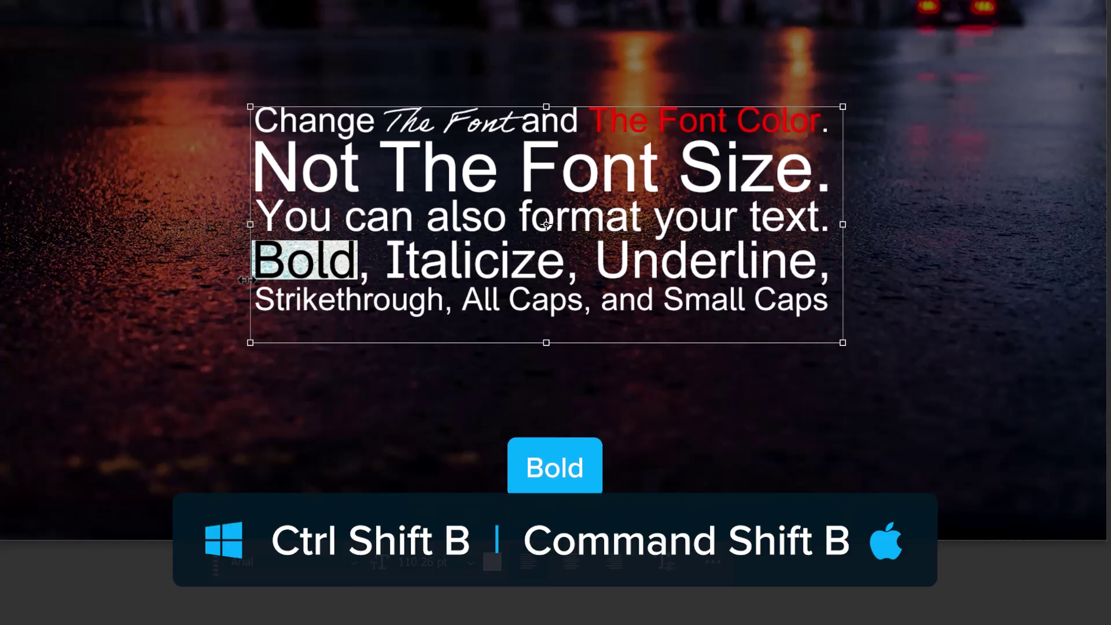
Step: Make the words Bold, Italicize, Underline and Strikethrough take their matching styles
{"action": "key", "text": "ctrl+shift+b"}
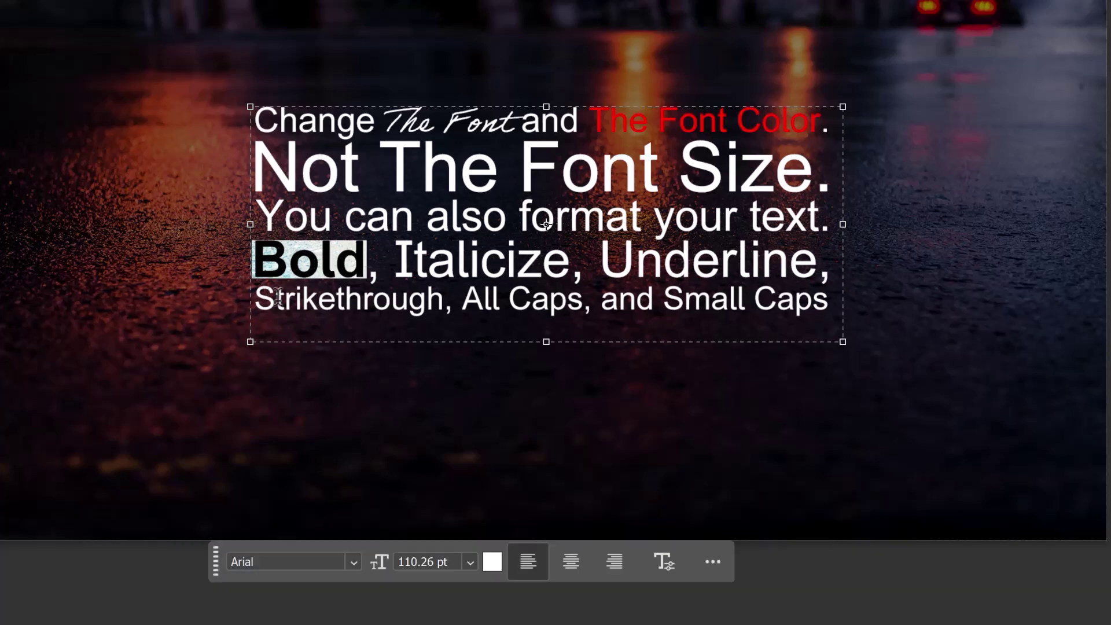
{"action": "left_click_drag", "start_coordinate": [396, 261], "coordinate": [814, 269]}
{"action": "key", "text": "ctrl+shift+i"}
{"action": "key", "text": "ctrl+shift+u"}
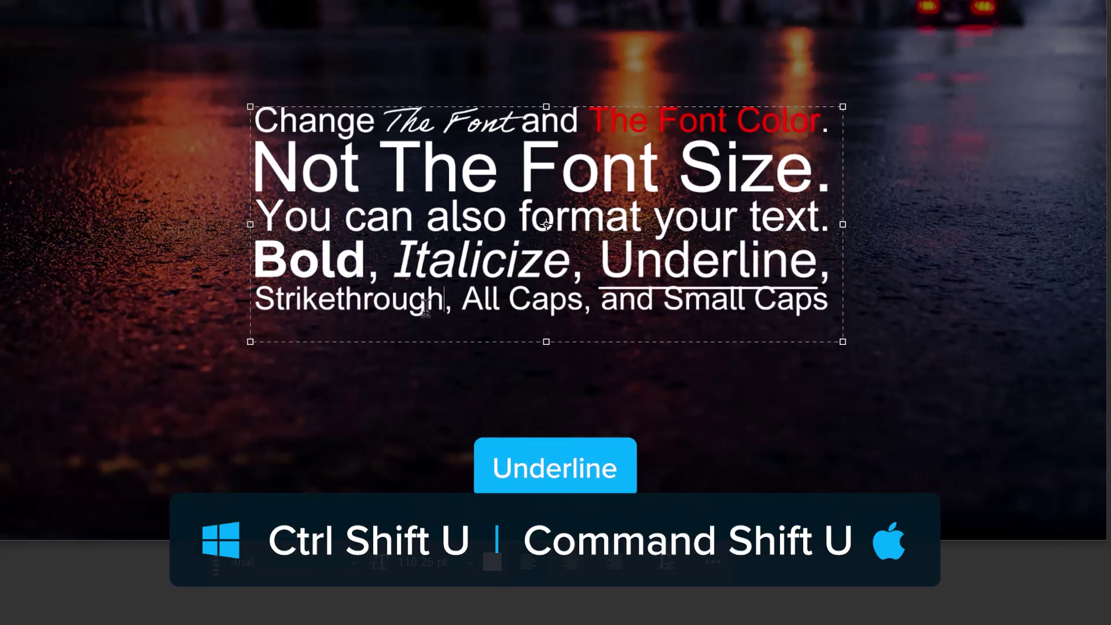
{"action": "left_click_drag", "start_coordinate": [444, 301], "coordinate": [260, 301]}
{"action": "key", "text": "ctrl+shift+slash"}
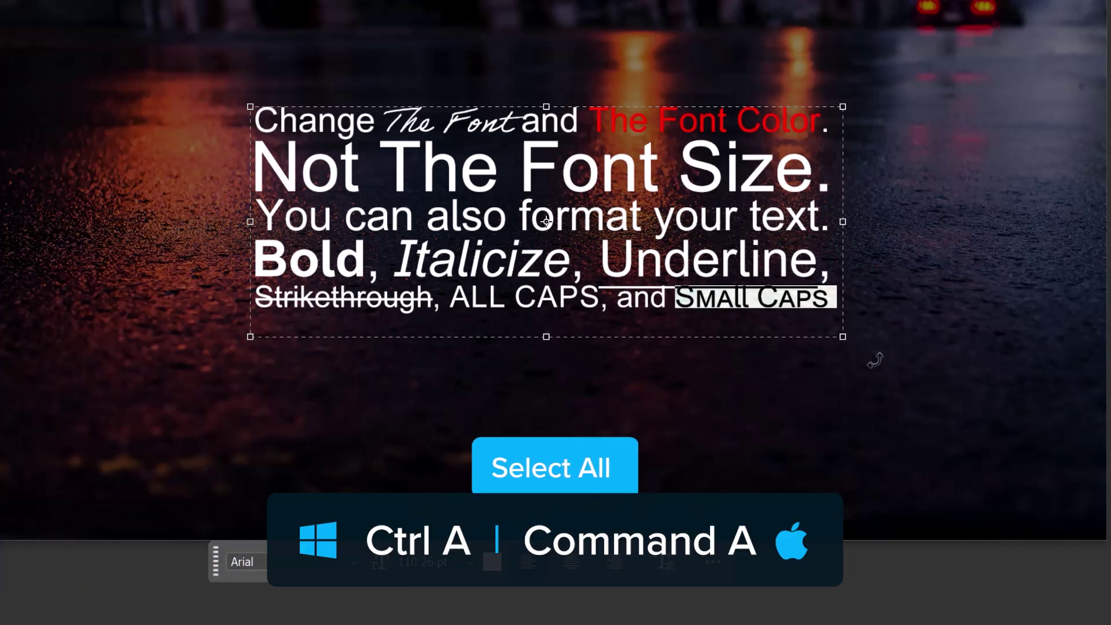
Step: Select all the text and remove all its formatting
{"action": "key", "text": "ctrl+a"}
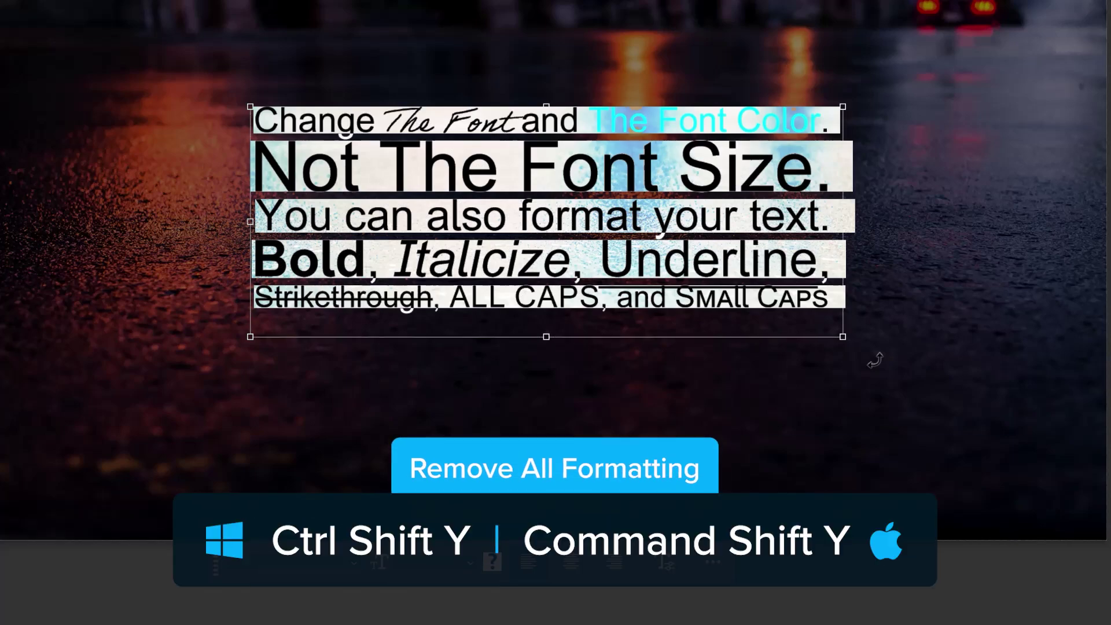
{"action": "key", "text": "ctrl+shift+y"}
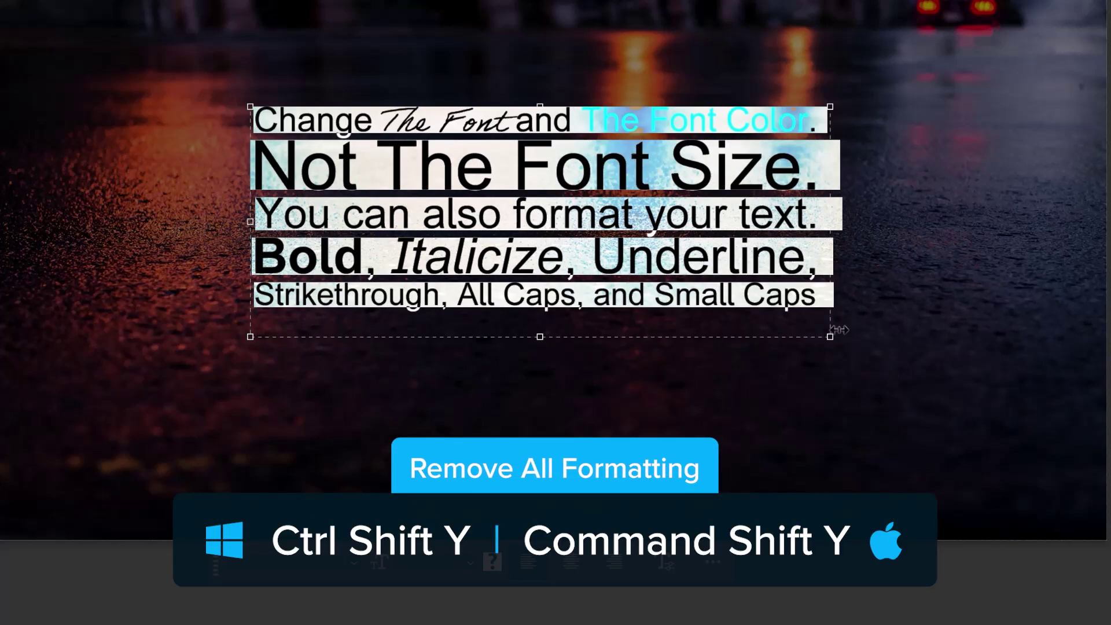
{"action": "left_click", "coordinate": [782, 298]}
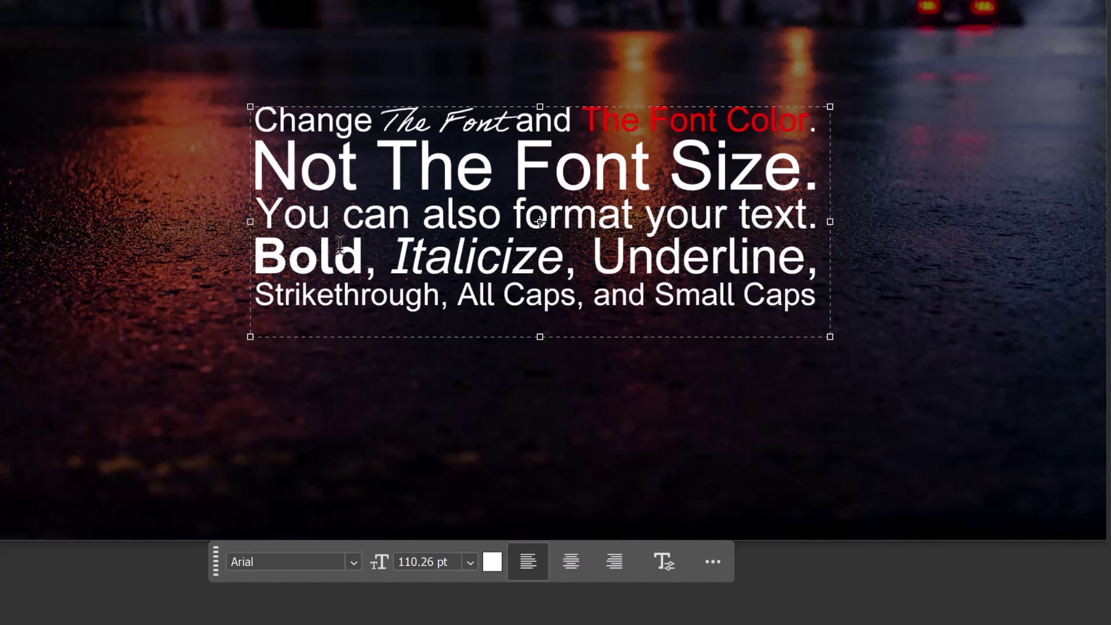
Step: Place the insertion point in Bold and Italicize and open the font style list
{"action": "left_click_drag", "start_coordinate": [255, 257], "coordinate": [857, 313]}
{"action": "left_click", "coordinate": [816, 302]}
{"action": "left_click", "coordinate": [339, 266]}
{"action": "left_click", "coordinate": [449, 260]}
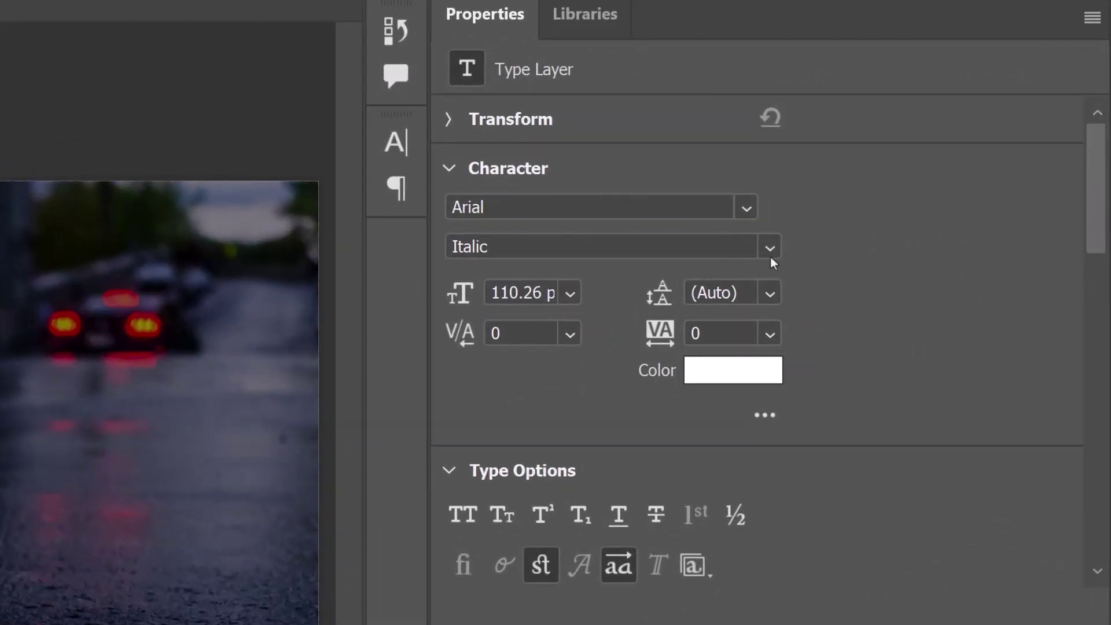
{"action": "left_click", "coordinate": [770, 249]}
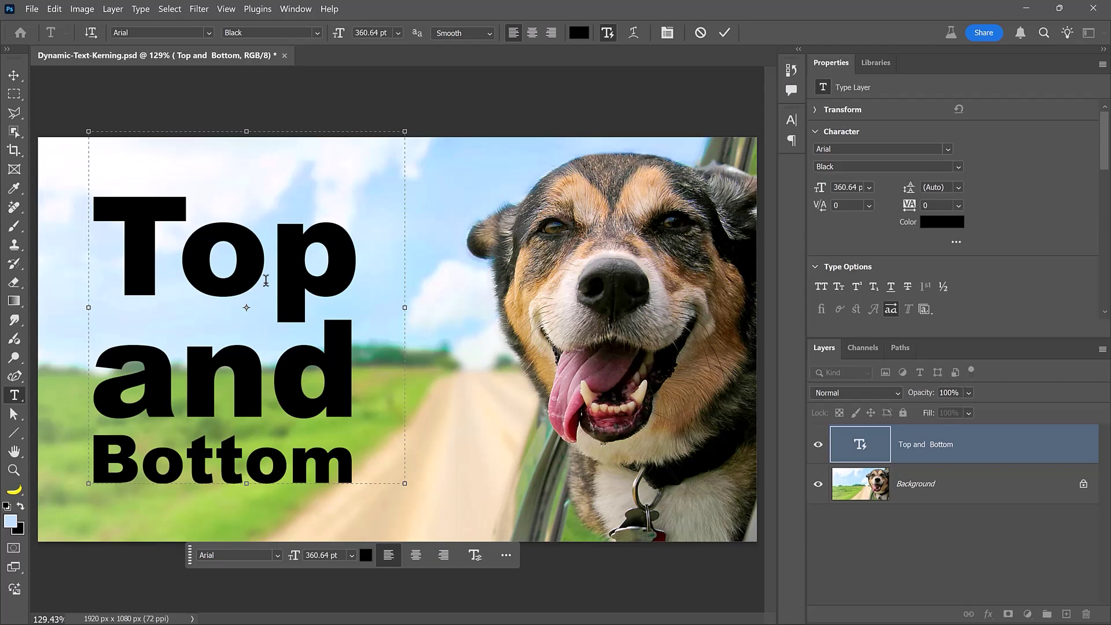
Step: Kern the T and o of Top to -60, then exit text editing
{"action": "left_click", "coordinate": [177, 269]}
{"action": "key", "text": "alt+Left"}
{"action": "key", "text": "alt+Left"}
{"action": "key", "text": "alt+Left"}
{"action": "key", "text": "alt+Left"}
{"action": "key", "text": "alt+Left"}
{"action": "key", "text": "alt+Left"}
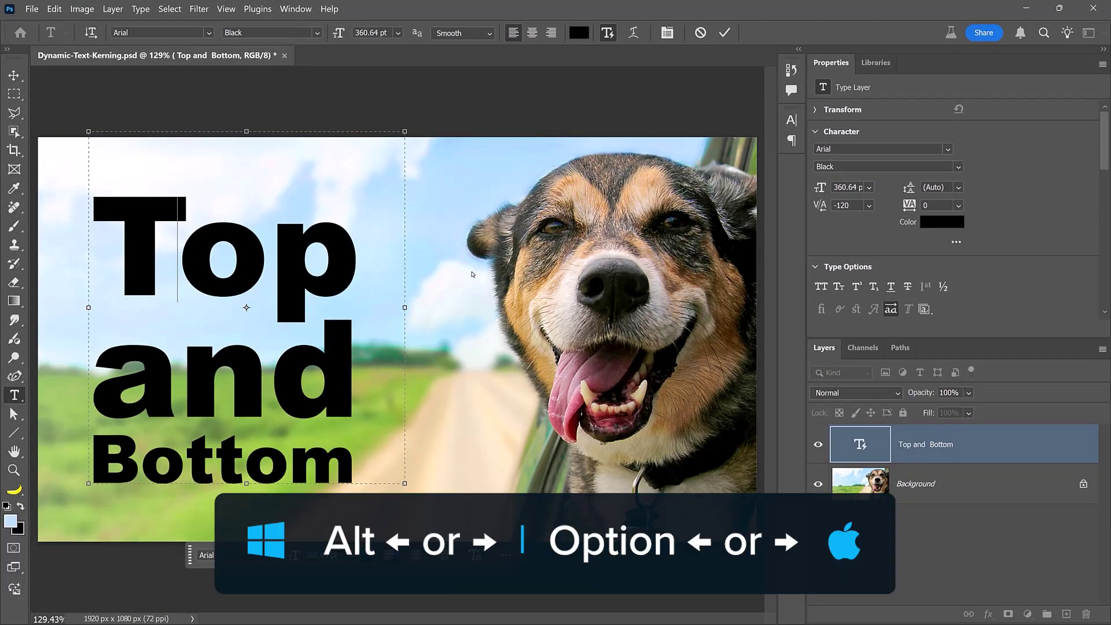
{"action": "key", "text": "alt+Left"}
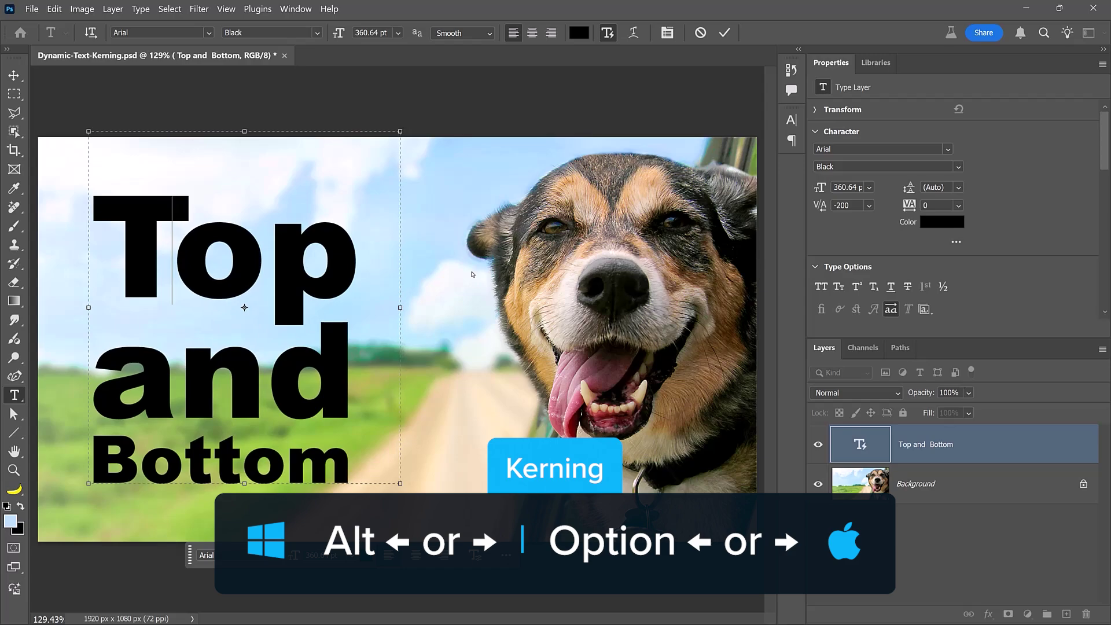
{"action": "key", "text": "alt+Right"}
{"action": "key", "text": "alt+Right"}
{"action": "key", "text": "alt+Right"}
{"action": "key", "text": "alt+Right"}
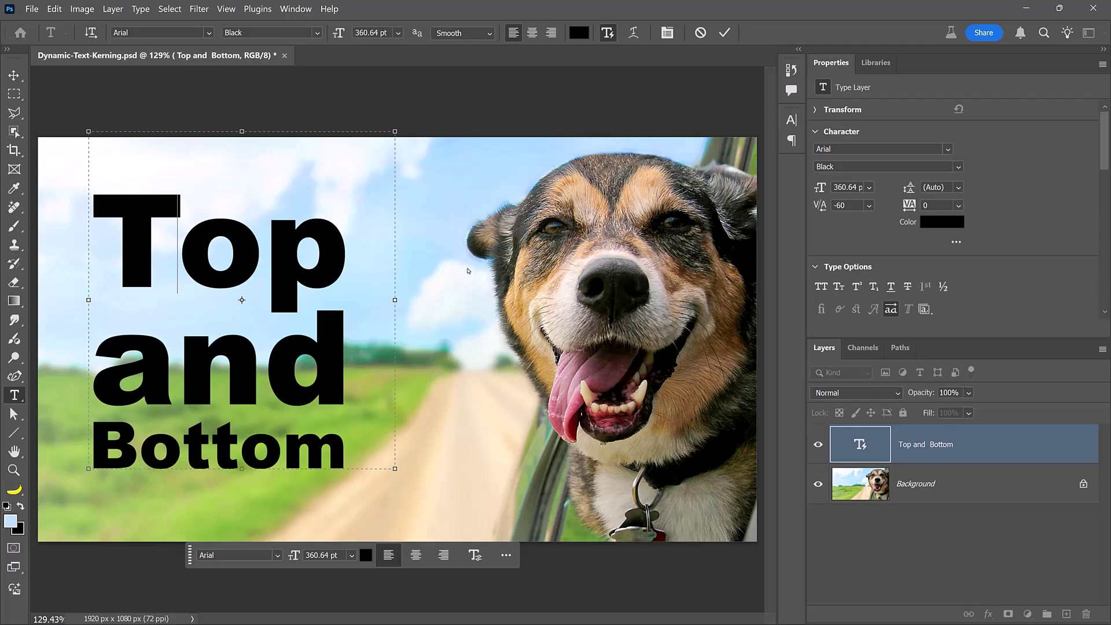
{"action": "key", "text": "Escape"}
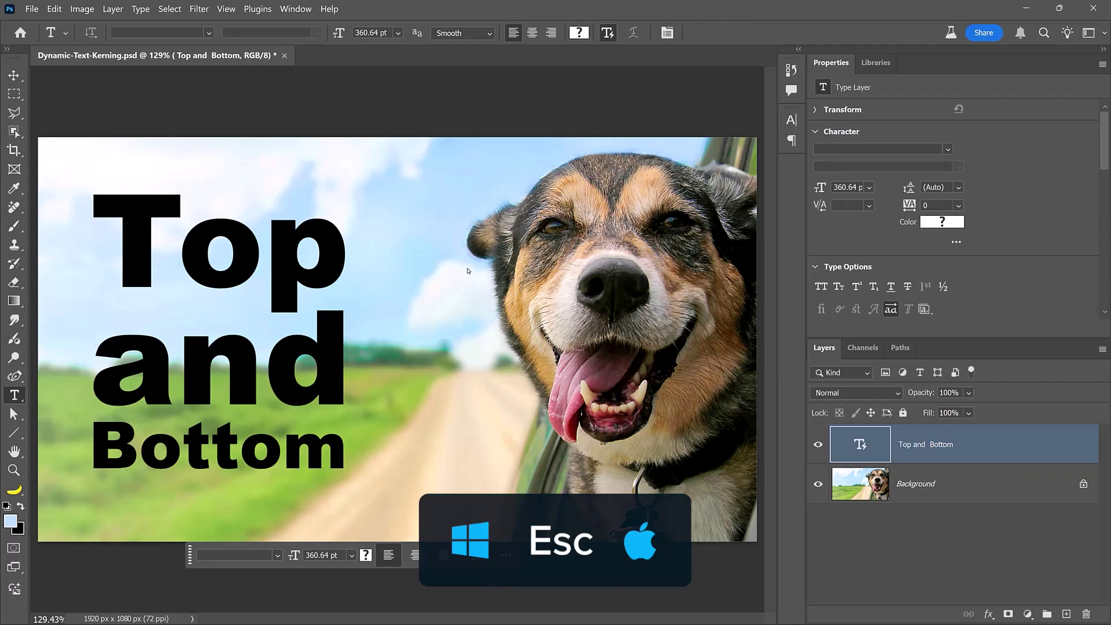
Step: Set the Top and Bottom layer's tracking to 100, after trying -25
{"action": "left_click", "coordinate": [185, 256]}
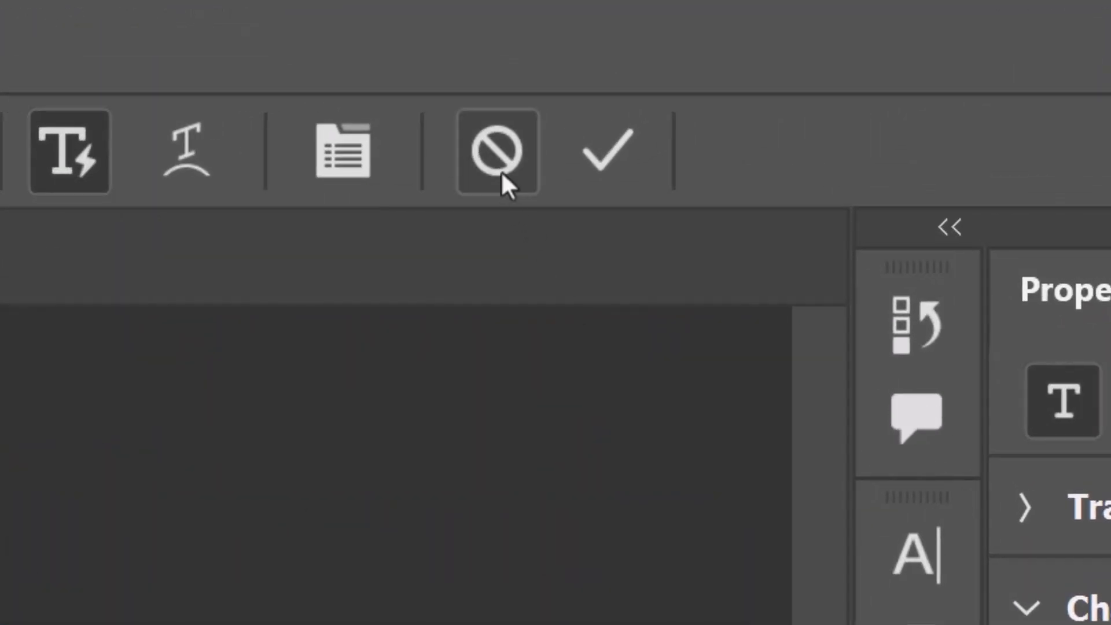
{"action": "left_click", "coordinate": [501, 170]}
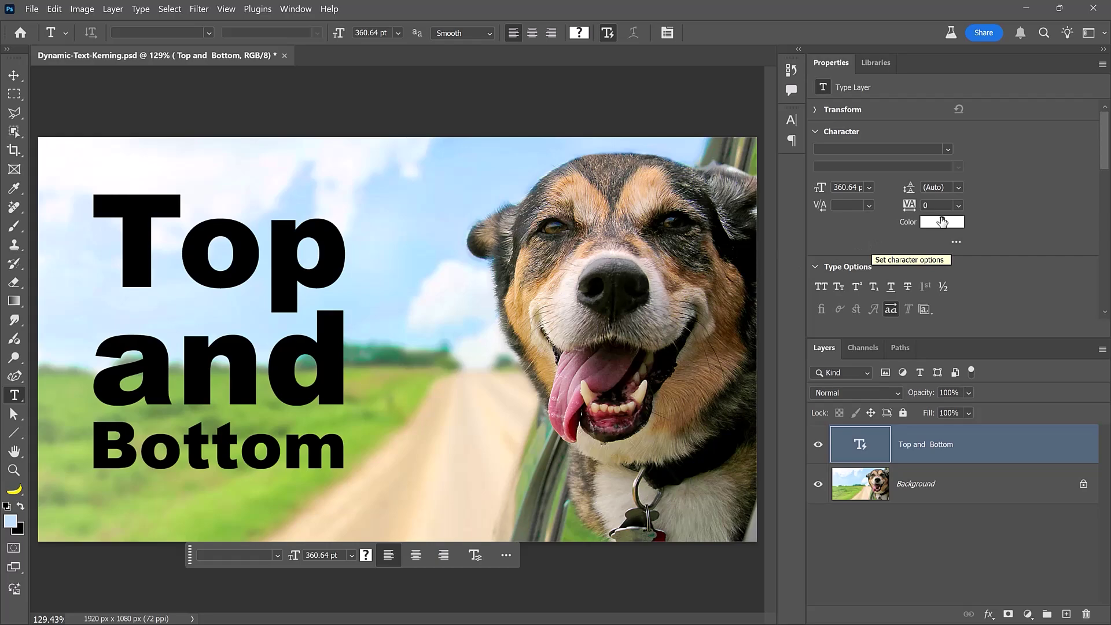
{"action": "left_click", "coordinate": [958, 205]}
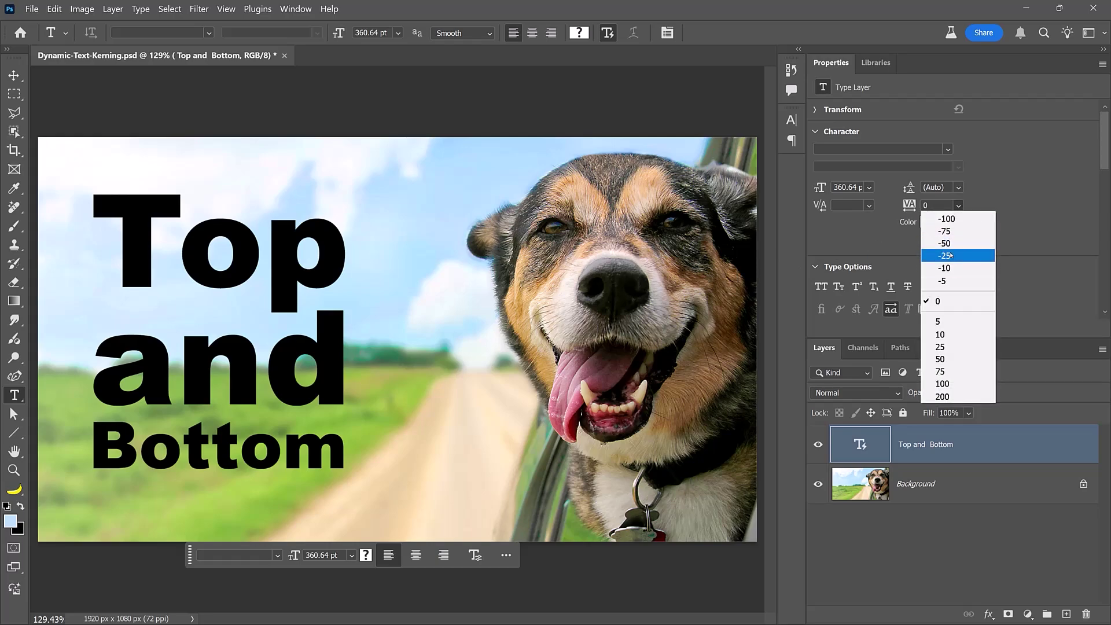
{"action": "left_click", "coordinate": [950, 257]}
{"action": "left_click", "coordinate": [959, 206]}
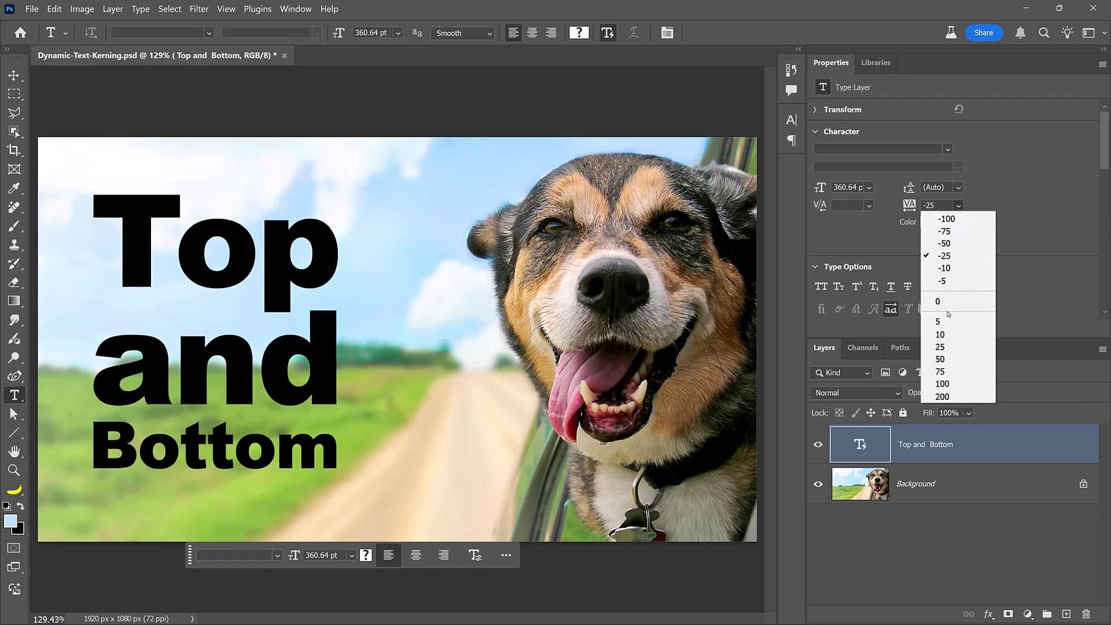
{"action": "left_click", "coordinate": [949, 384]}
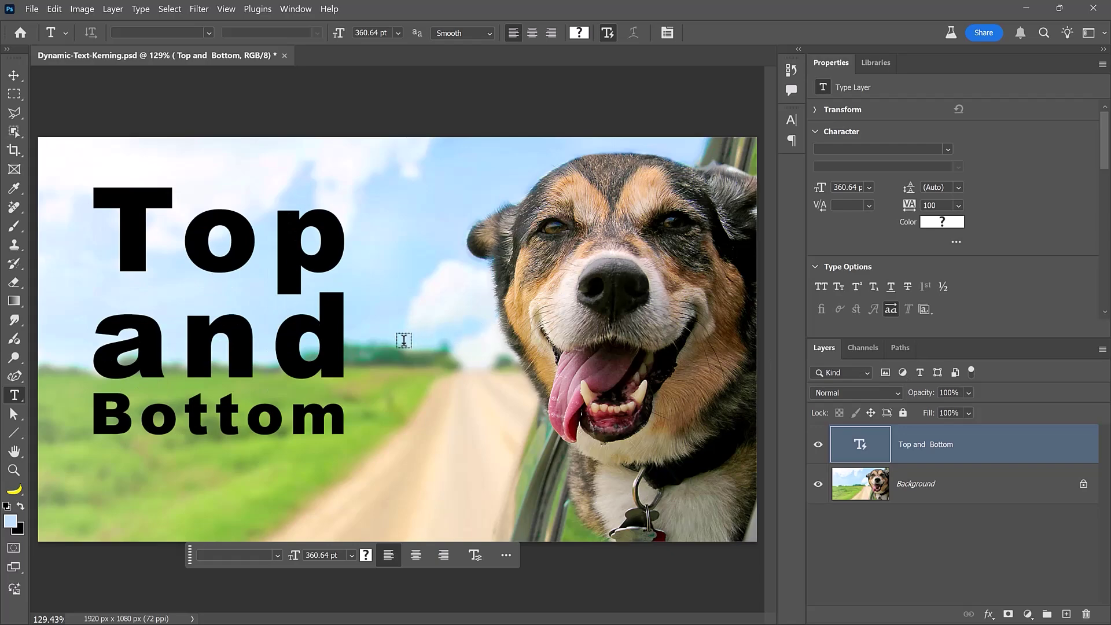
Step: Select the word and, vary its tracking with Alt+arrows, and return it to 0
{"action": "left_click", "coordinate": [342, 351]}
{"action": "left_click_drag", "start_coordinate": [341, 351], "coordinate": [90, 347]}
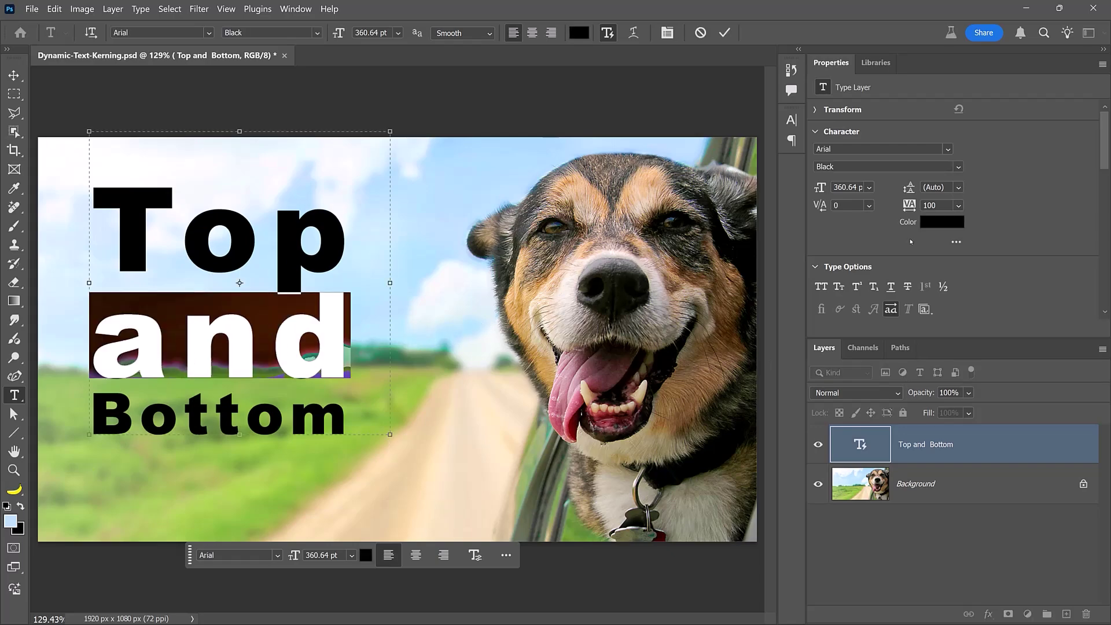
{"action": "left_click", "coordinate": [972, 205]}
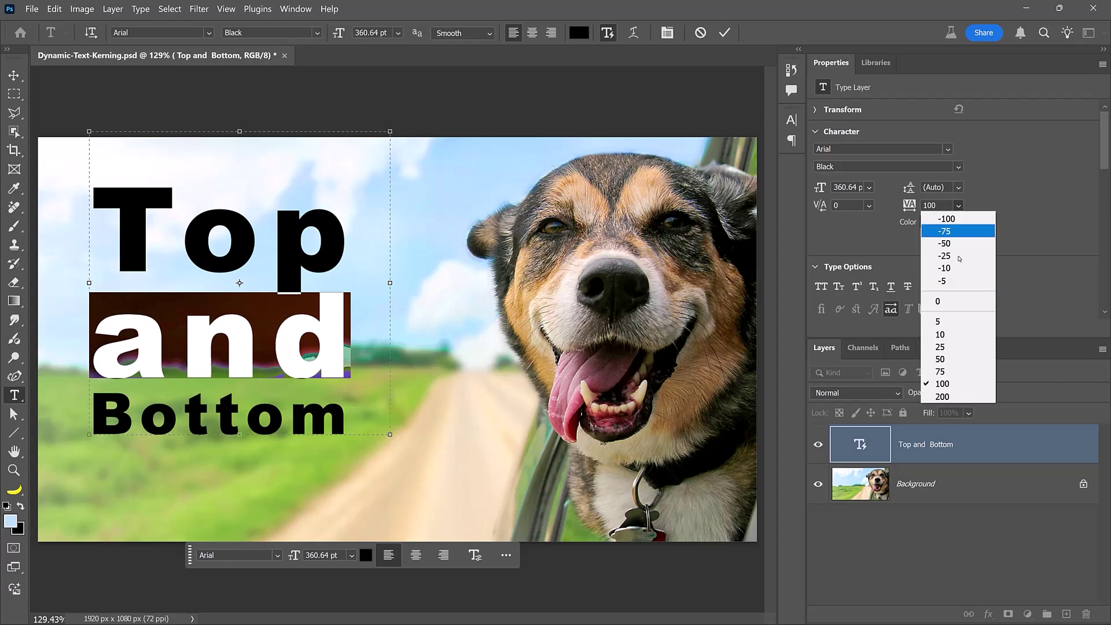
{"action": "left_click", "coordinate": [972, 299]}
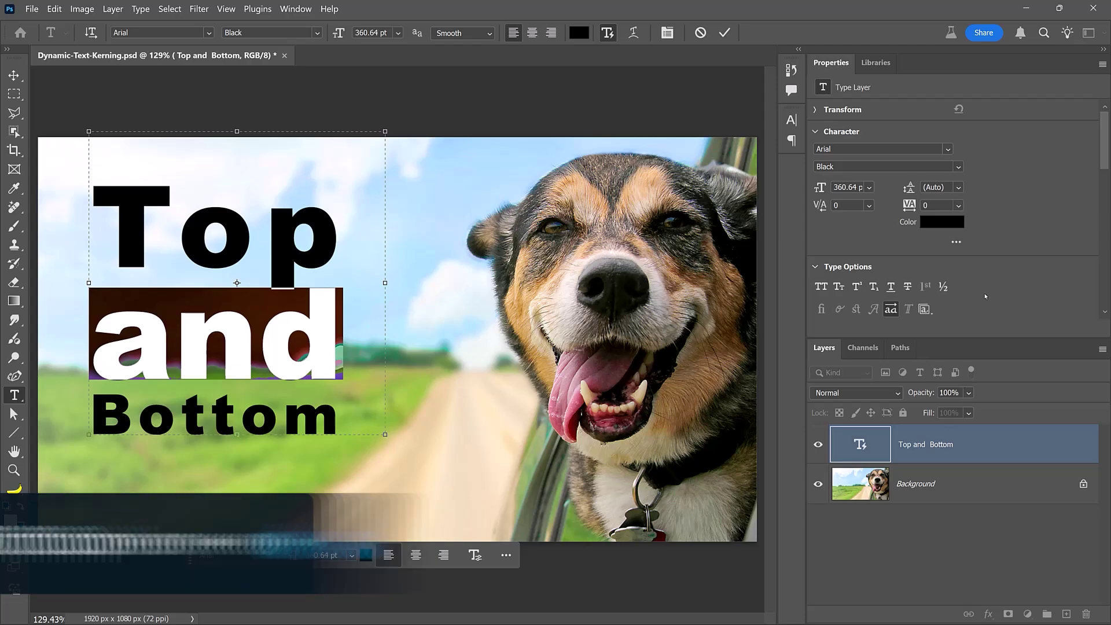
{"action": "key", "text": "alt+Left"}
{"action": "key", "text": "alt+Left"}
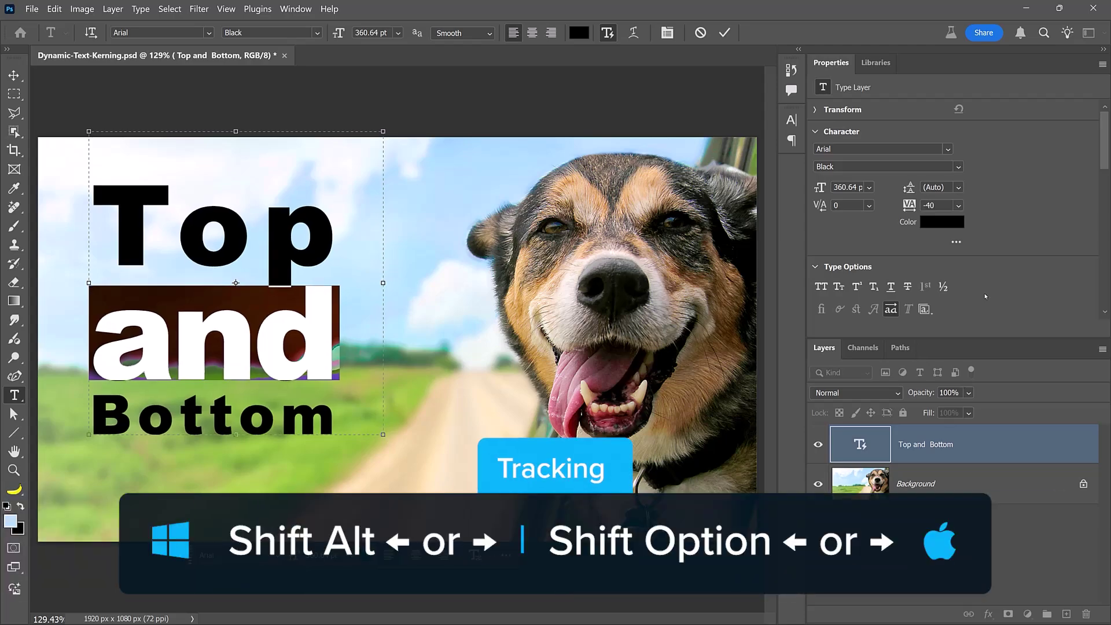
{"action": "key", "text": "alt+Left"}
{"action": "key", "text": "alt+Left"}
{"action": "key", "text": "alt+Left"}
{"action": "key", "text": "alt+Left"}
{"action": "key", "text": "alt+Left"}
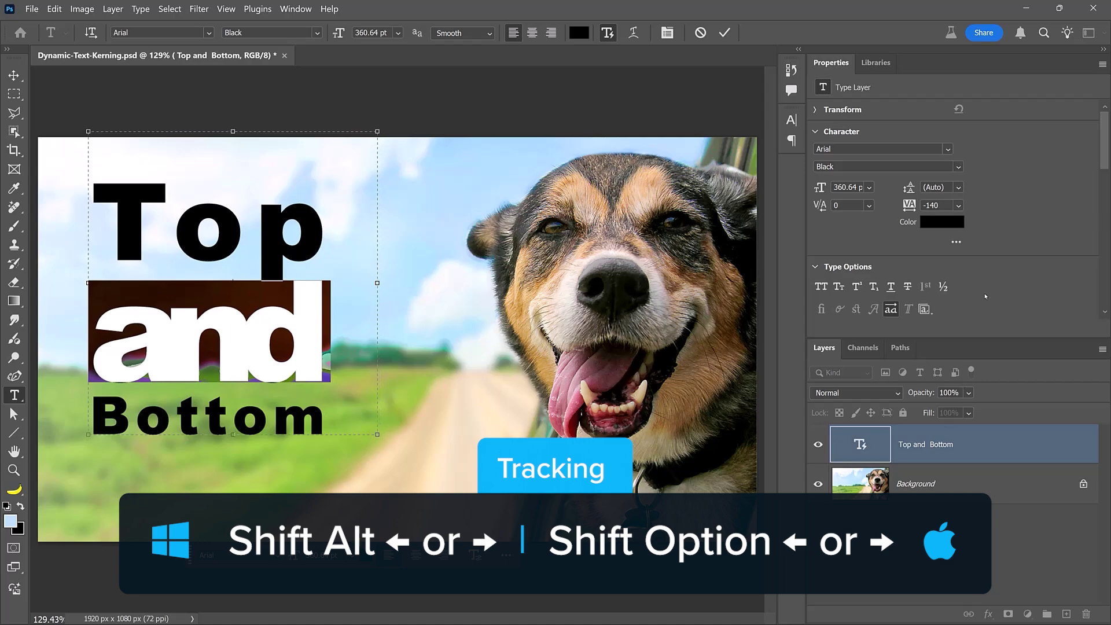
{"action": "key", "text": "alt+Right"}
{"action": "key", "text": "alt+Right"}
{"action": "key", "text": "alt+Right"}
{"action": "key", "text": "alt+Right"}
{"action": "key", "text": "alt+Right"}
{"action": "key", "text": "alt+Right"}
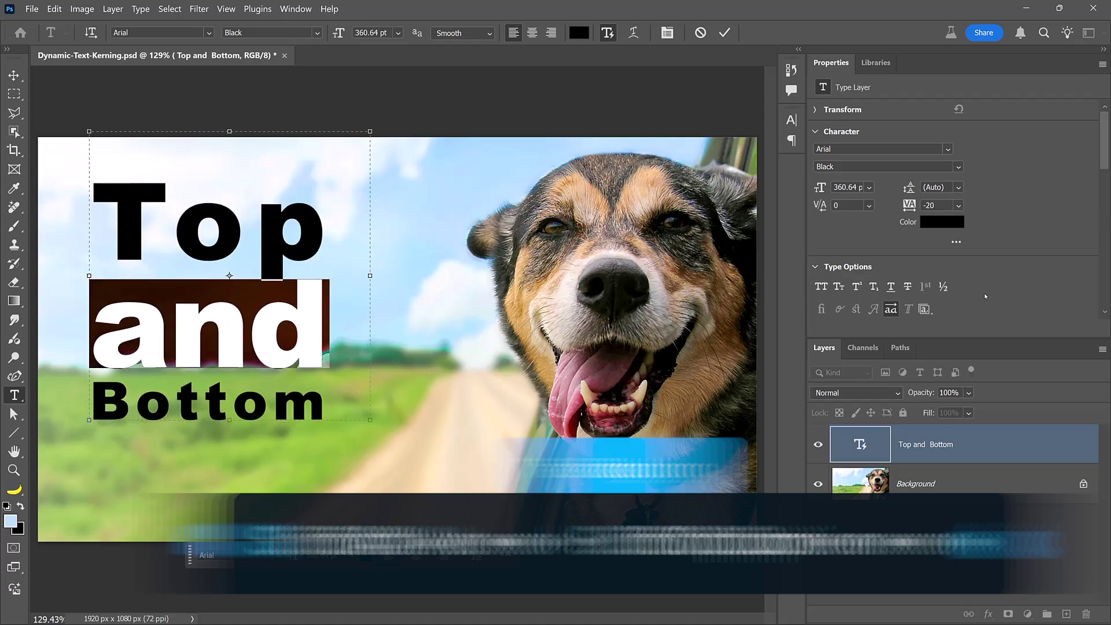
{"action": "key", "text": "alt+Right"}
{"action": "key", "text": "alt+Right"}
{"action": "key", "text": "alt+Right"}
{"action": "key", "text": "alt+Right"}
{"action": "key", "text": "alt+Right"}
{"action": "key", "text": "alt+Right"}
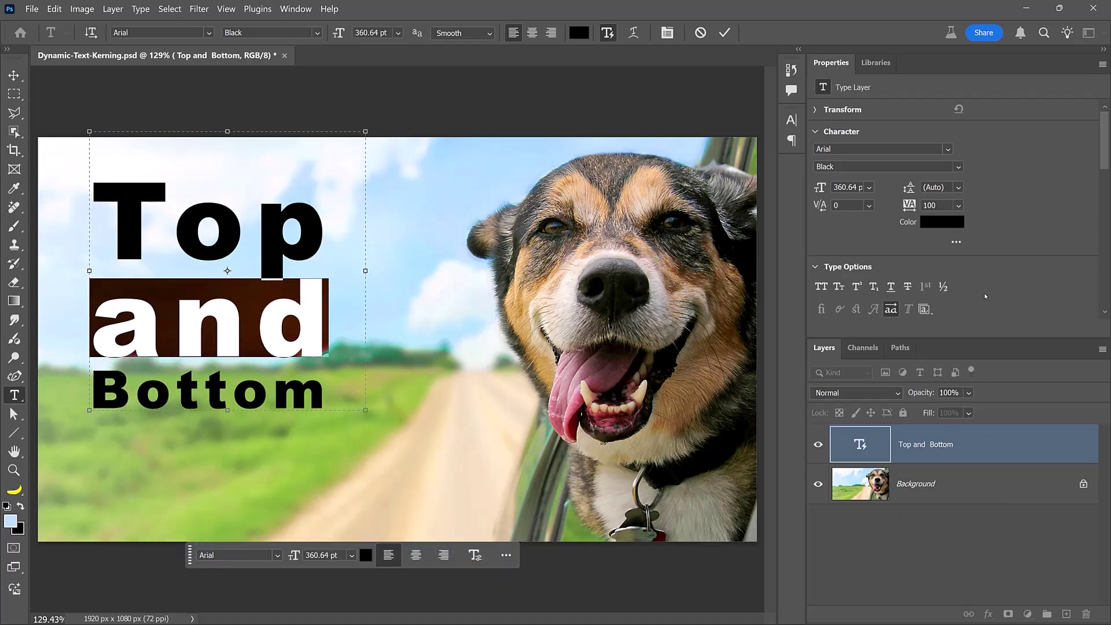
{"action": "key", "text": "alt+Left"}
{"action": "key", "text": "alt+Left"}
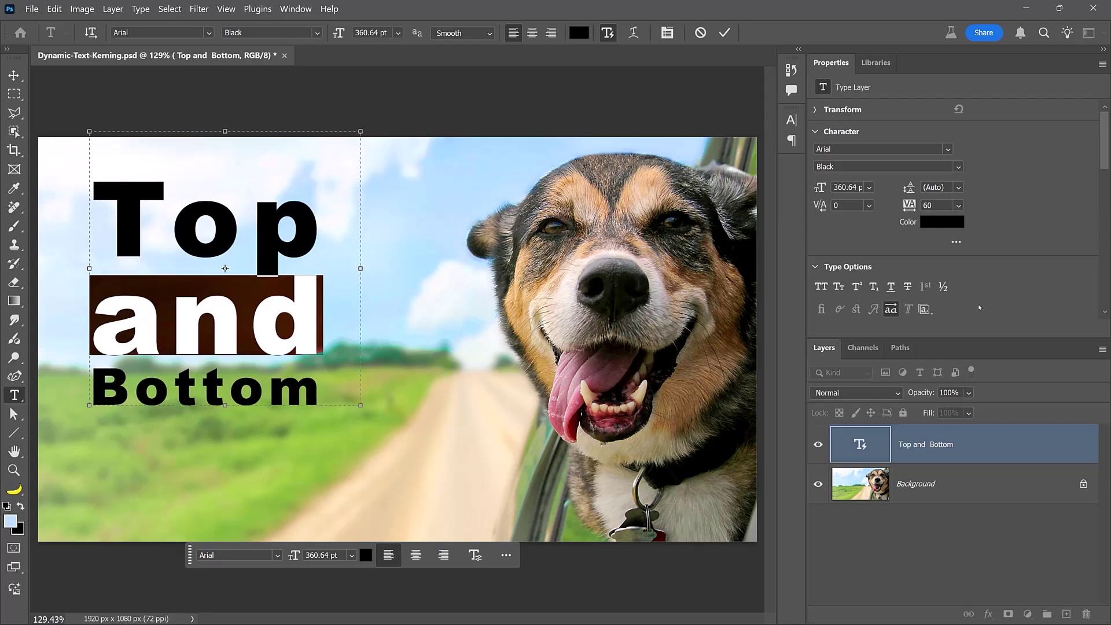
{"action": "key", "text": "alt+Left"}
{"action": "key", "text": "alt+Left"}
{"action": "key", "text": "alt+Left"}
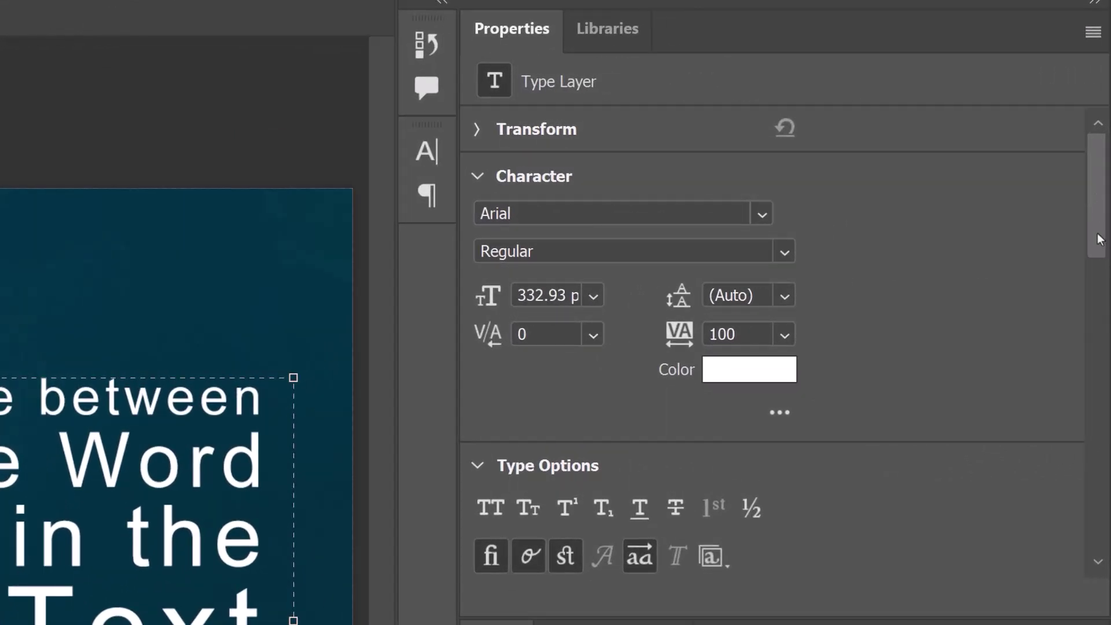
Step: Exit text editing and set the runner paragraph's Word Gap to 25%
{"action": "scroll", "coordinate": [1104, 183], "scroll_direction": "down", "scroll_amount": 3}
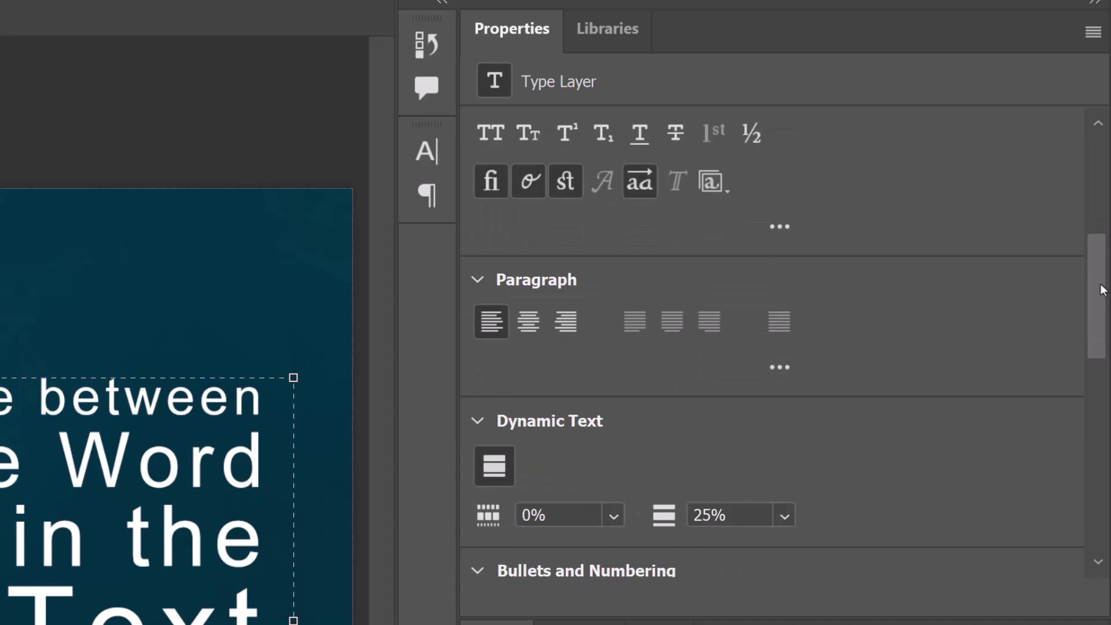
{"action": "scroll", "coordinate": [1102, 286], "scroll_direction": "down", "scroll_amount": 4}
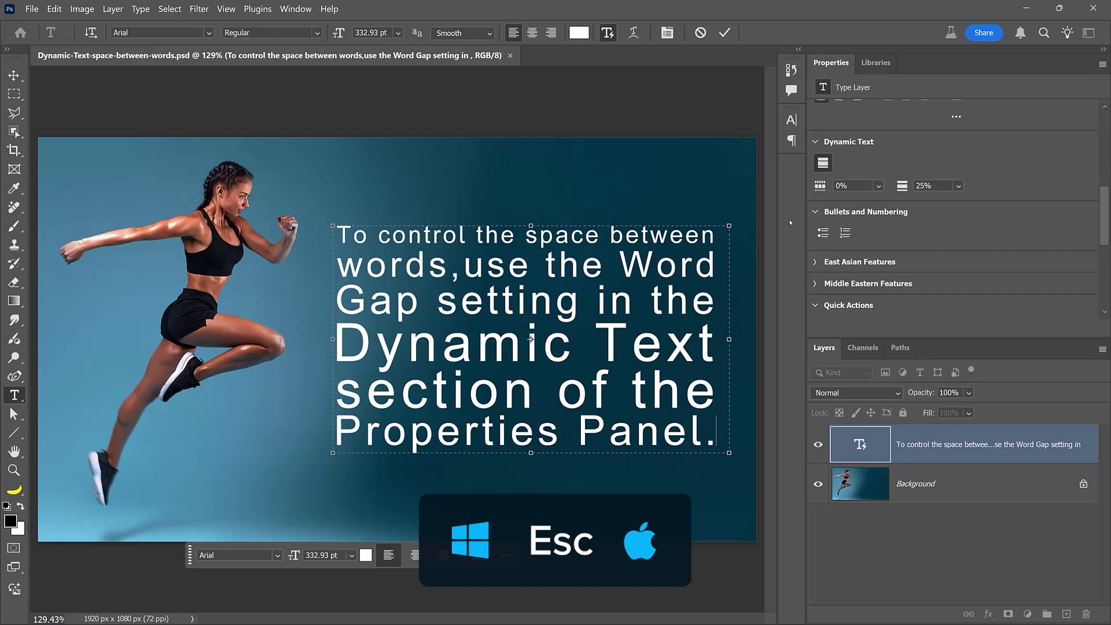
{"action": "key", "text": "Escape"}
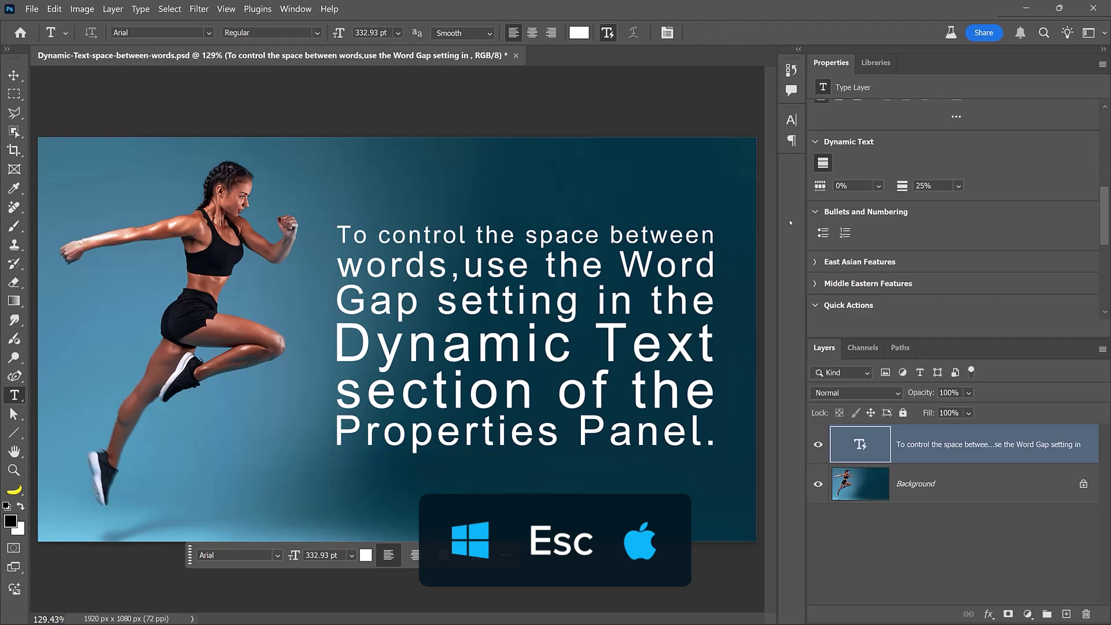
{"action": "left_click", "coordinate": [879, 187]}
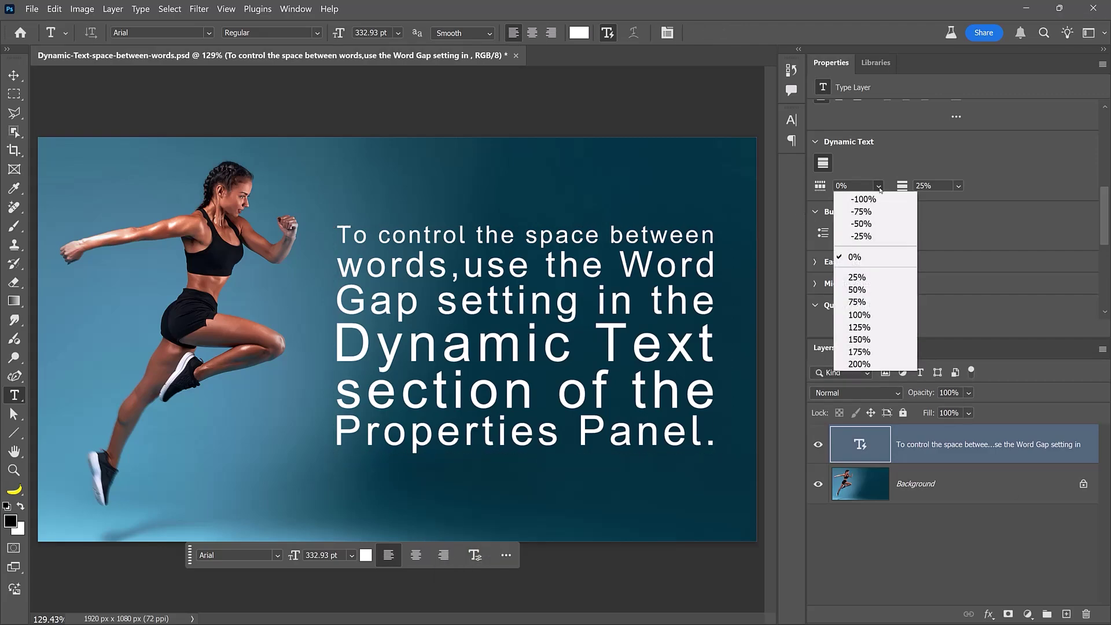
{"action": "left_click", "coordinate": [869, 278]}
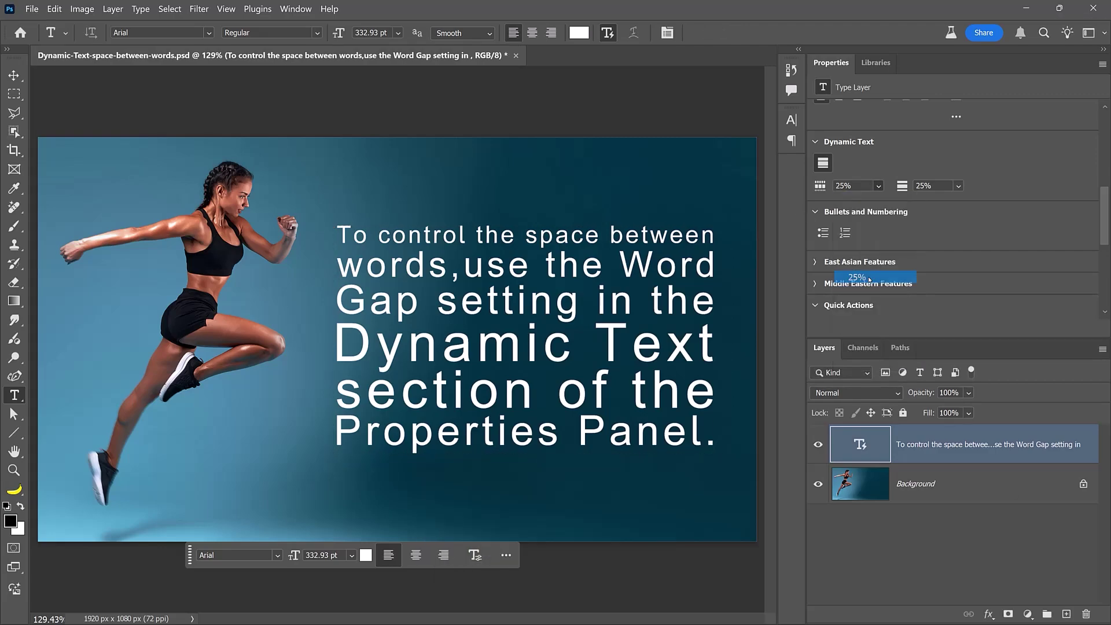
{"action": "left_click", "coordinate": [878, 186]}
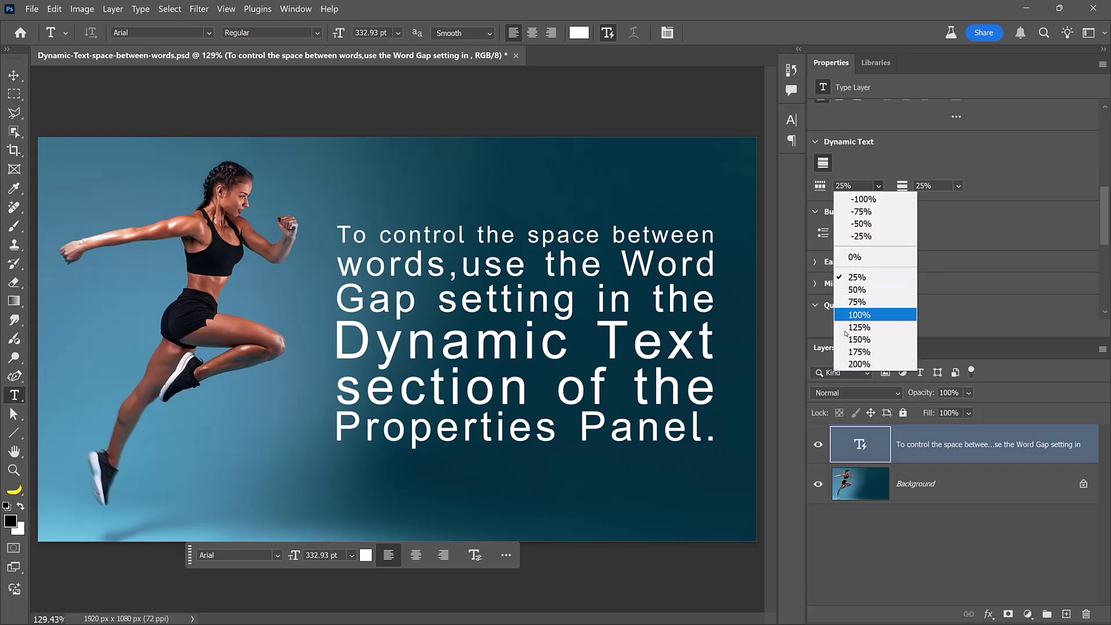
Step: Scrub the Word Gap through -70% and 110%, ending at 200%
{"action": "left_click", "coordinate": [854, 364]}
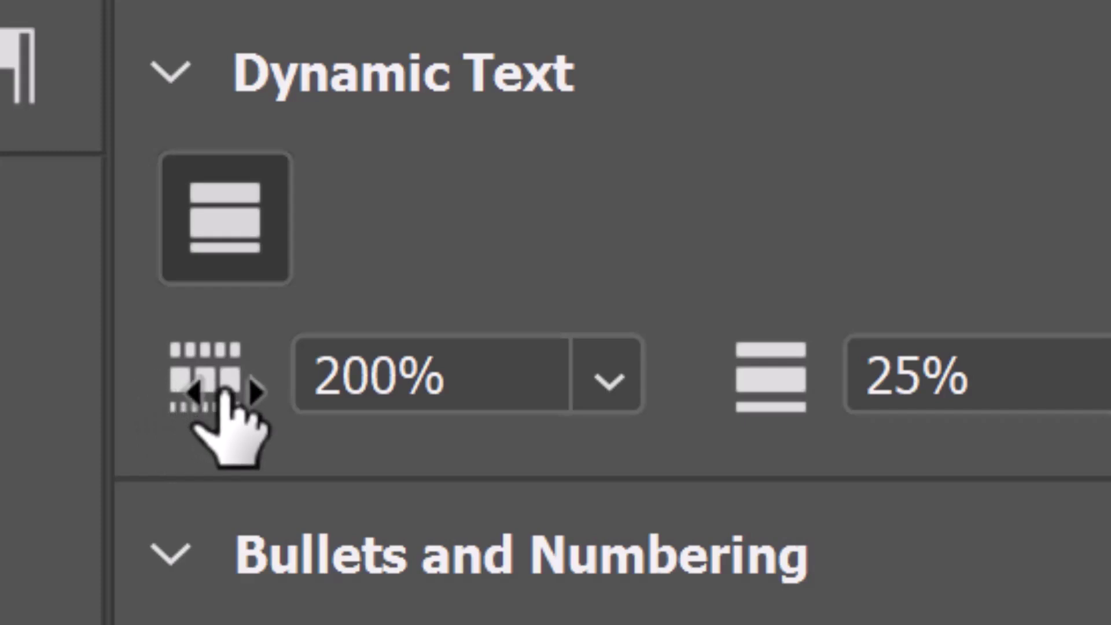
{"action": "left_click_drag", "start_coordinate": [216, 405], "coordinate": [81, 421]}
{"action": "left_click_drag", "start_coordinate": [186, 405], "coordinate": [274, 408]}
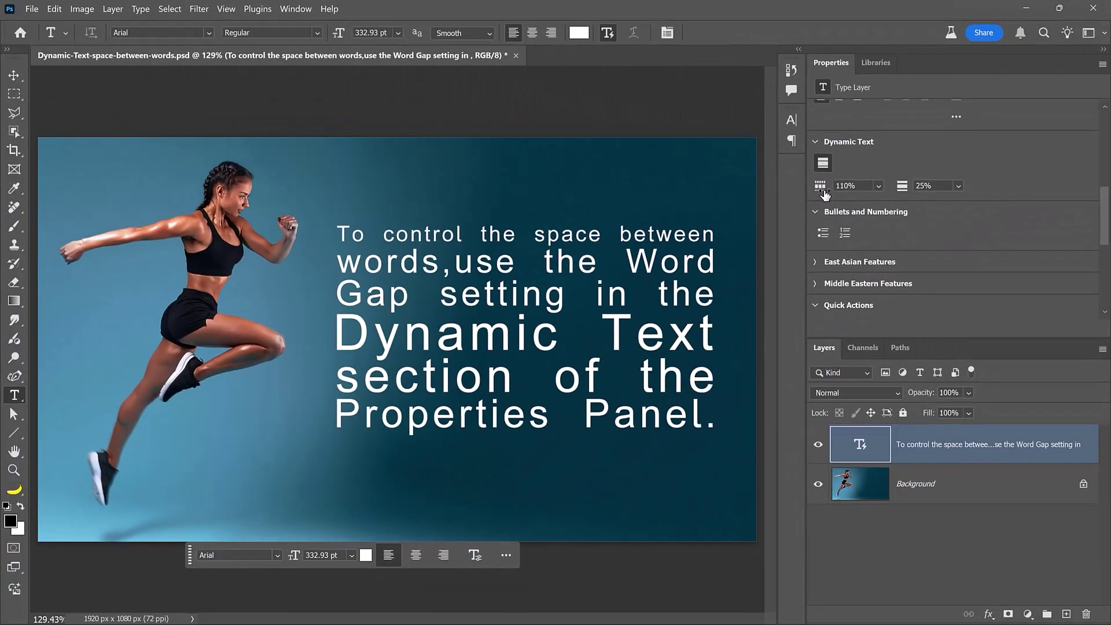
{"action": "mouse_move", "coordinate": [825, 195]}
{"action": "left_mouse_down"}
{"action": "mouse_move", "coordinate": [815, 197]}
{"action": "mouse_move", "coordinate": [829, 197]}
{"action": "left_mouse_up"}
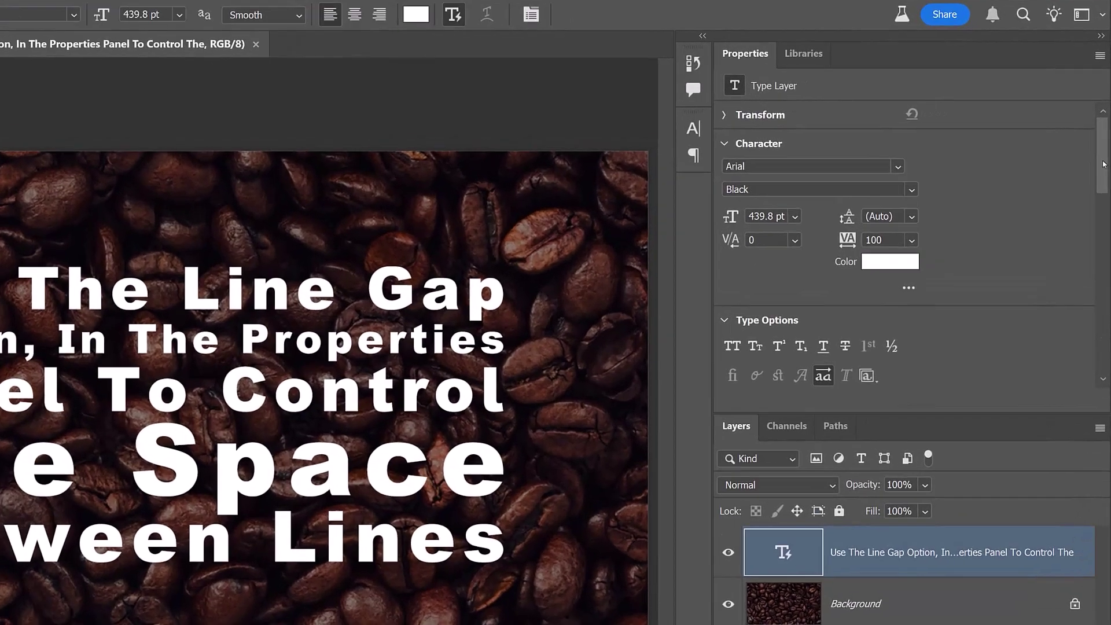
{"action": "left_click_drag", "start_coordinate": [1103, 163], "coordinate": [1038, 290]}
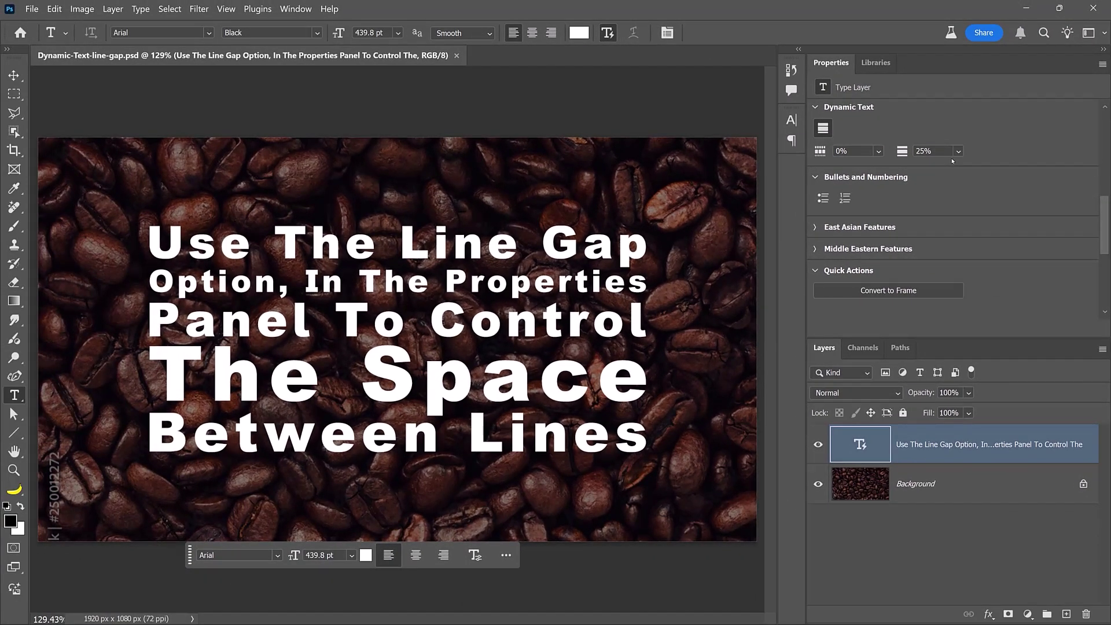
{"action": "left_click", "coordinate": [957, 152]}
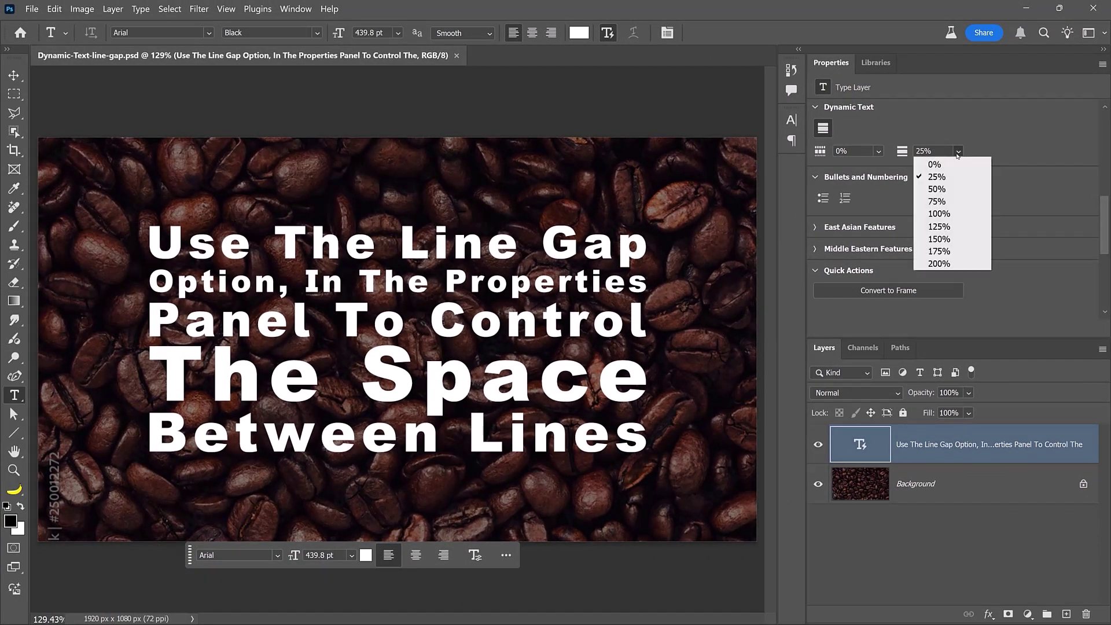
{"action": "left_click", "coordinate": [960, 165]}
{"action": "left_click", "coordinate": [959, 151]}
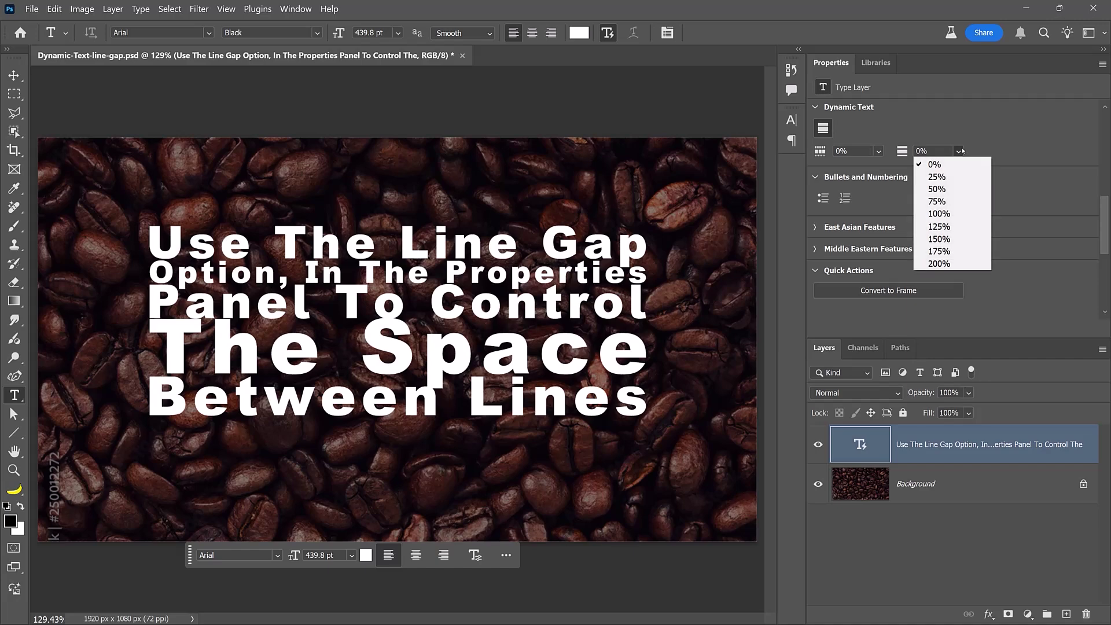
{"action": "left_click", "coordinate": [953, 261]}
{"action": "left_click", "coordinate": [957, 152]}
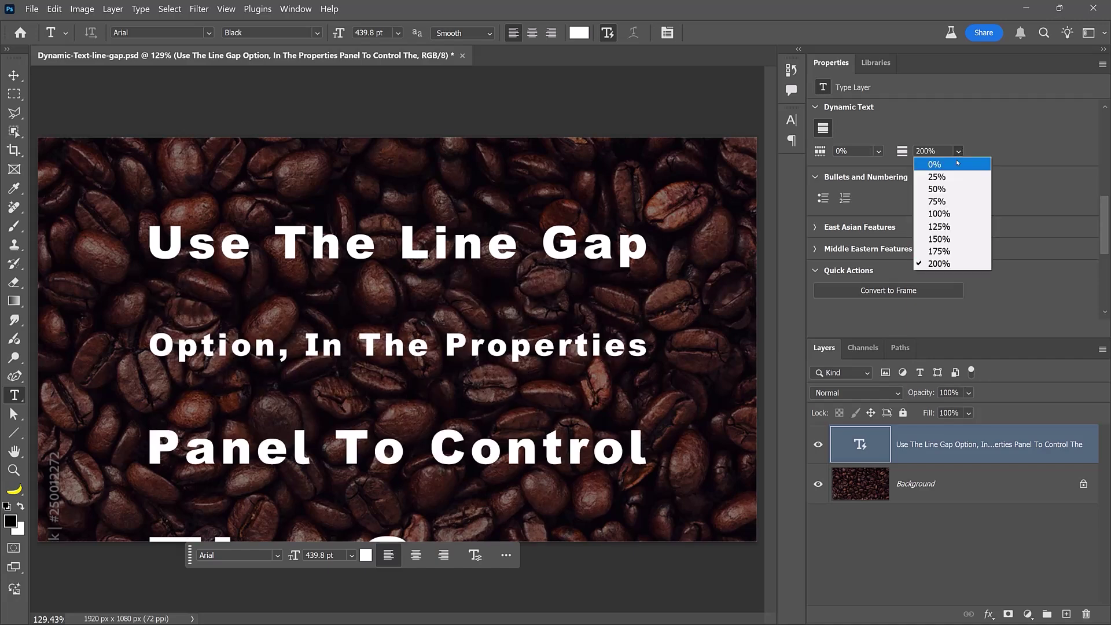
{"action": "left_click", "coordinate": [958, 178]}
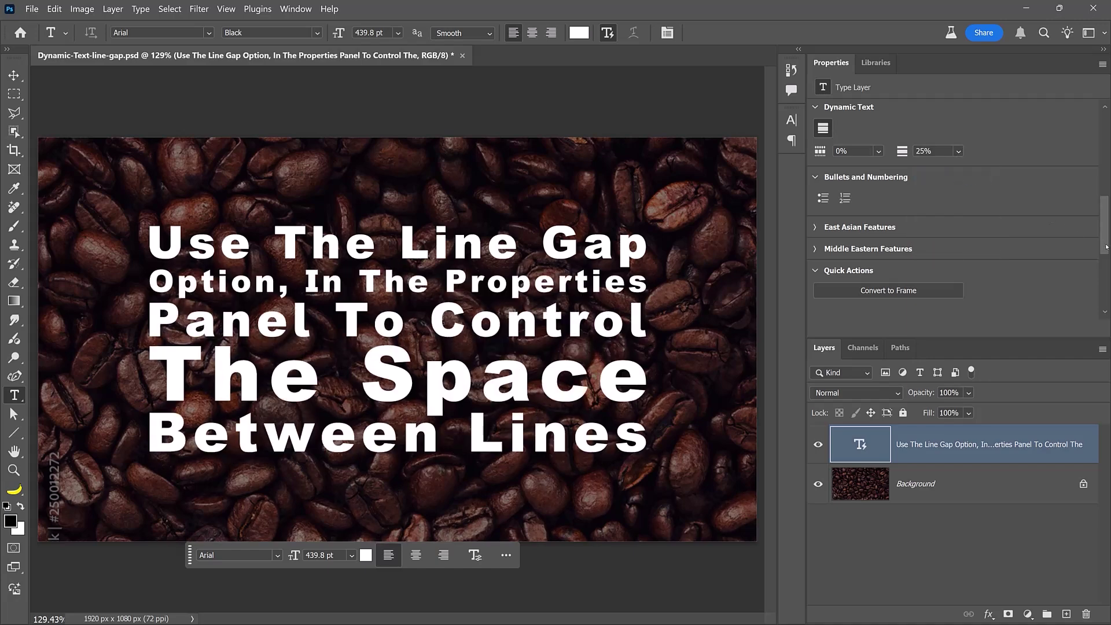
Step: Set leading to 577 pt and give "The Space" a -309 pt baseline shift
{"action": "scroll", "coordinate": [1106, 244], "scroll_direction": "up", "scroll_amount": 5}
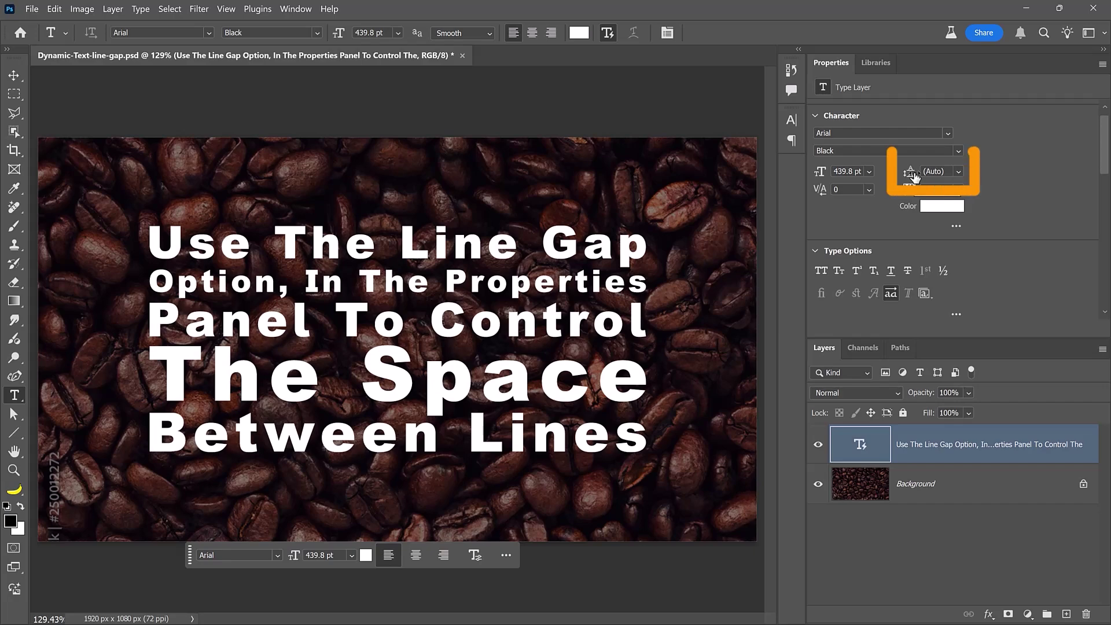
{"action": "left_click_drag", "start_coordinate": [913, 176], "coordinate": [978, 183]}
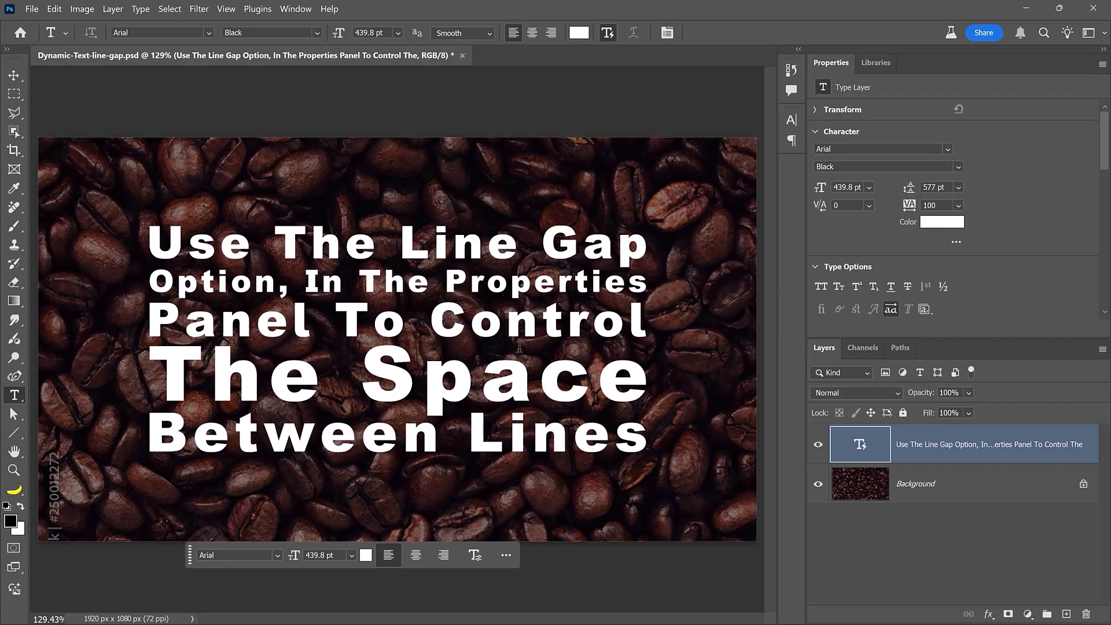
{"action": "left_click_drag", "start_coordinate": [163, 375], "coordinate": [657, 384]}
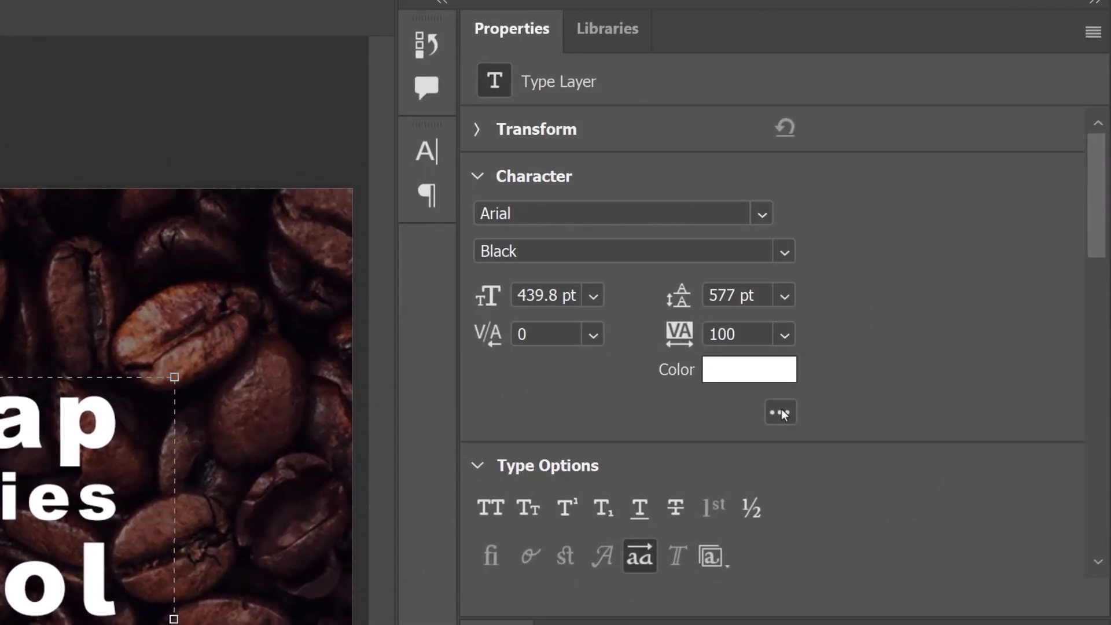
{"action": "left_click", "coordinate": [788, 418]}
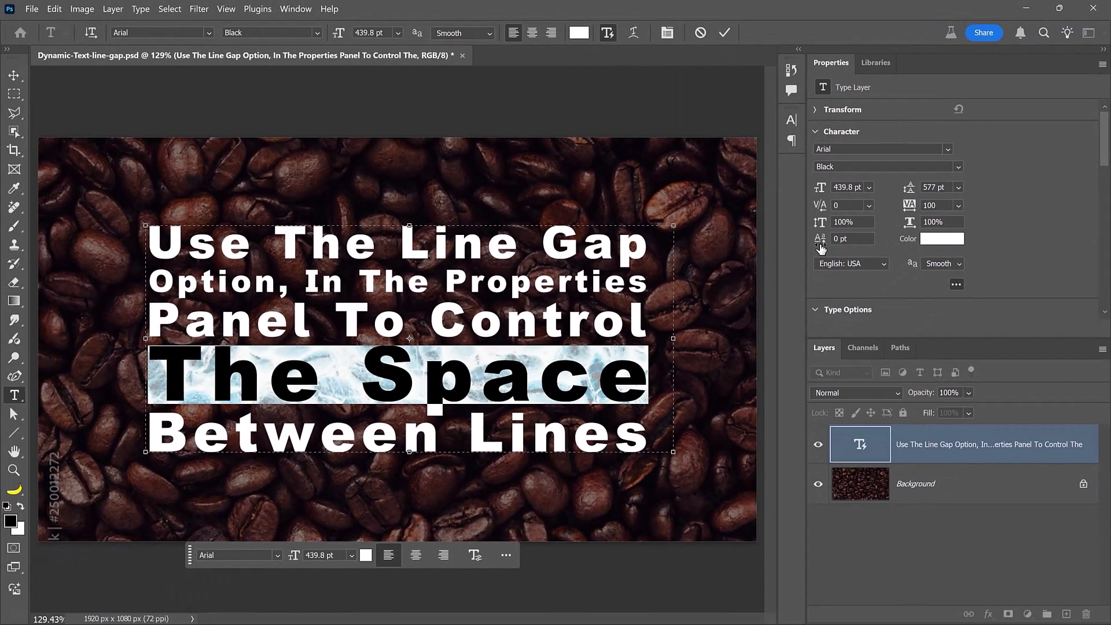
{"action": "left_click_drag", "start_coordinate": [785, 268], "coordinate": [597, 283]}
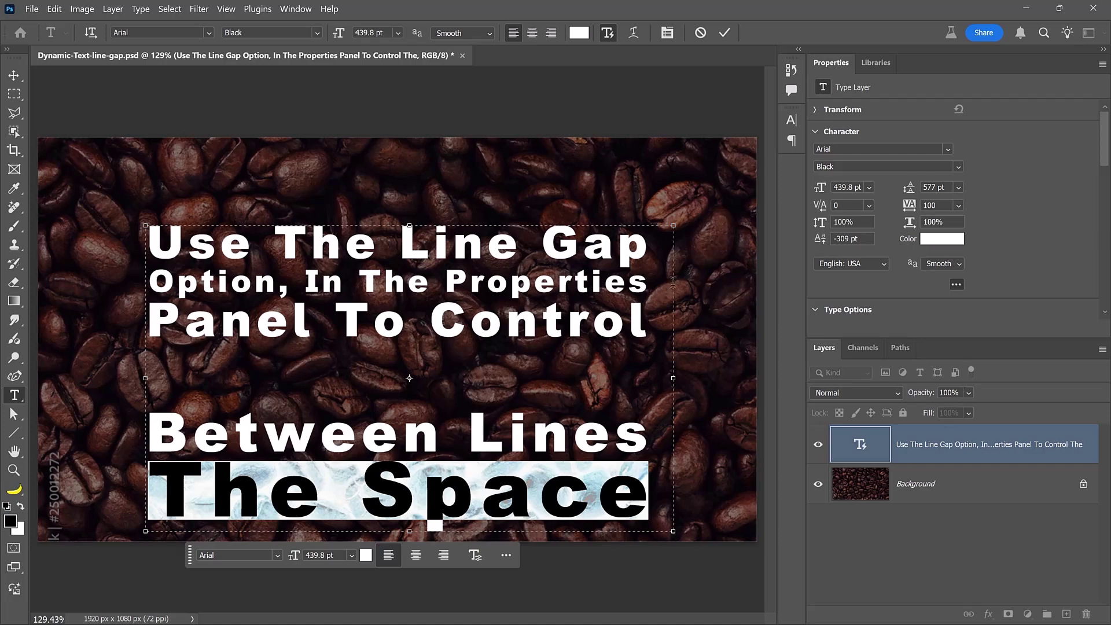
Step: Undo the earlier shift, then set 'The Space' and 'Between Lines' baseline shift to -49.95 pt
{"action": "key", "text": "ctrl+z"}
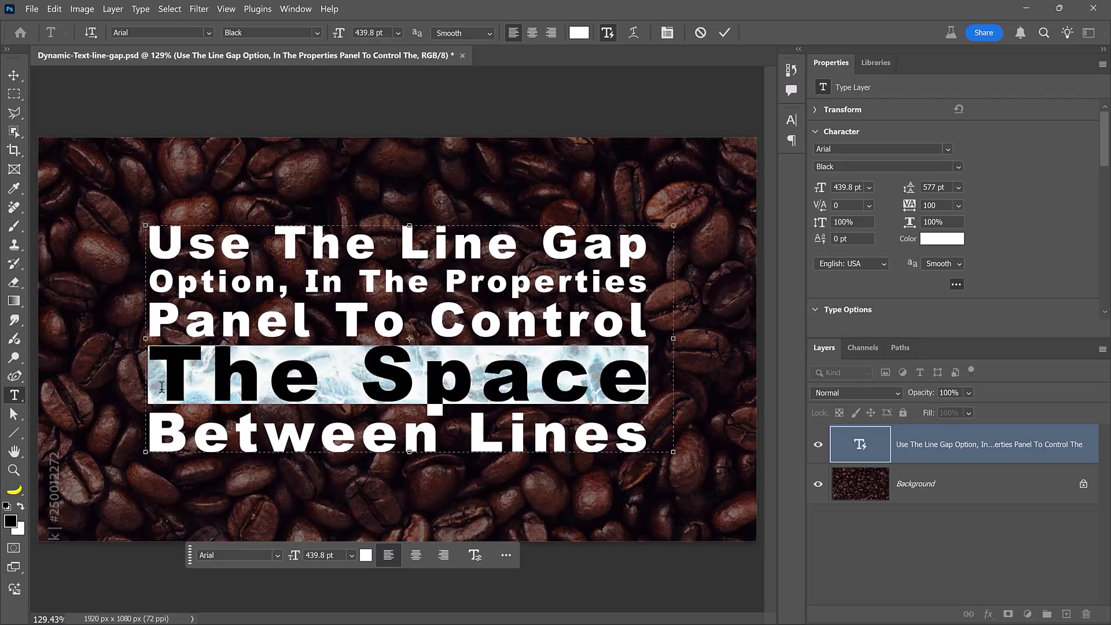
{"action": "left_click_drag", "start_coordinate": [160, 387], "coordinate": [667, 509]}
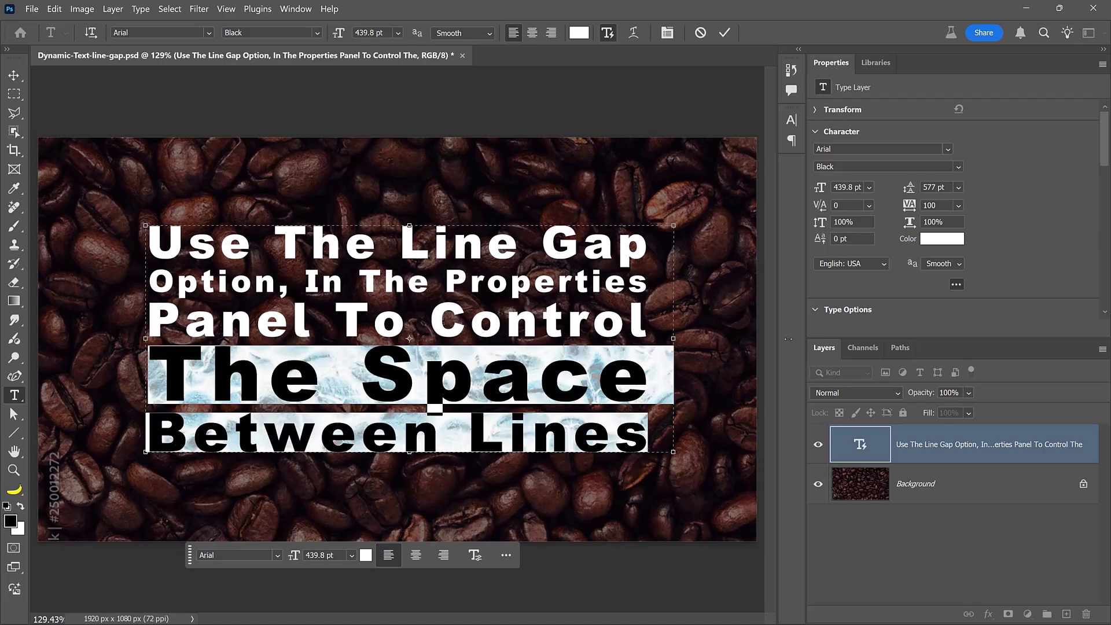
{"action": "mouse_move", "coordinate": [820, 239]}
{"action": "left_mouse_down"}
{"action": "mouse_move", "coordinate": [773, 241]}
{"action": "mouse_move", "coordinate": [900, 249]}
{"action": "left_mouse_up"}
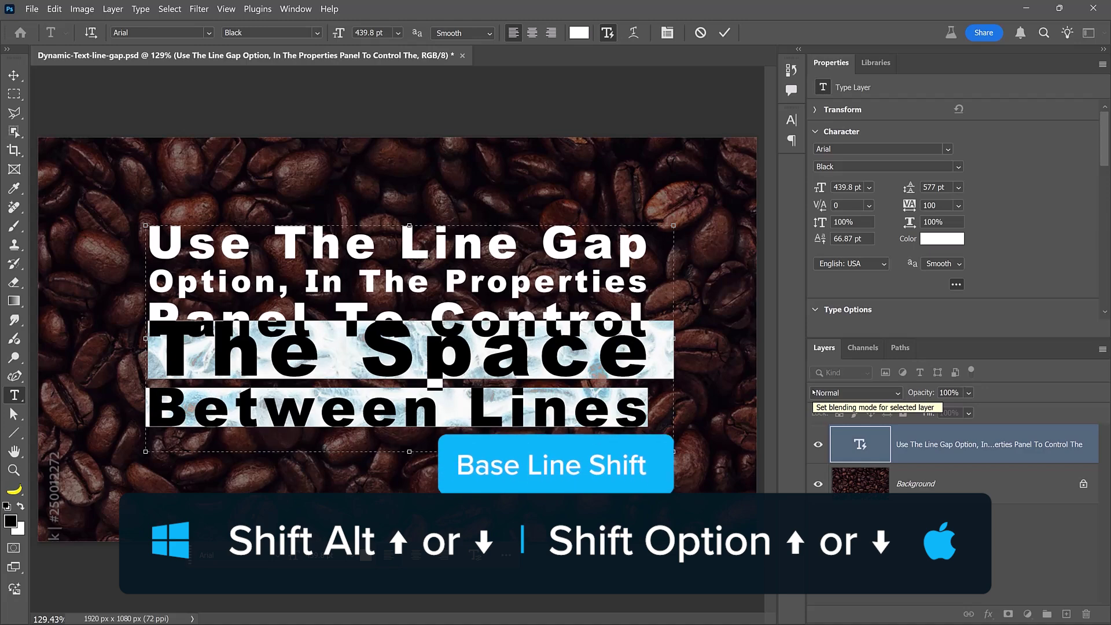
{"action": "key", "text": "shift+alt+Up"}
{"action": "key", "text": "shift+alt+Up"}
{"action": "key", "text": "shift+alt+Up"}
{"action": "key", "text": "shift+alt+Down"}
{"action": "key", "text": "shift+alt+Down"}
{"action": "key", "text": "shift+alt+Down"}
{"action": "key", "text": "shift+alt+Down"}
{"action": "key", "text": "shift+alt+Down"}
{"action": "key", "text": "shift+alt+Down"}
{"action": "key", "text": "shift+alt+Down"}
{"action": "key", "text": "shift+alt+Down"}
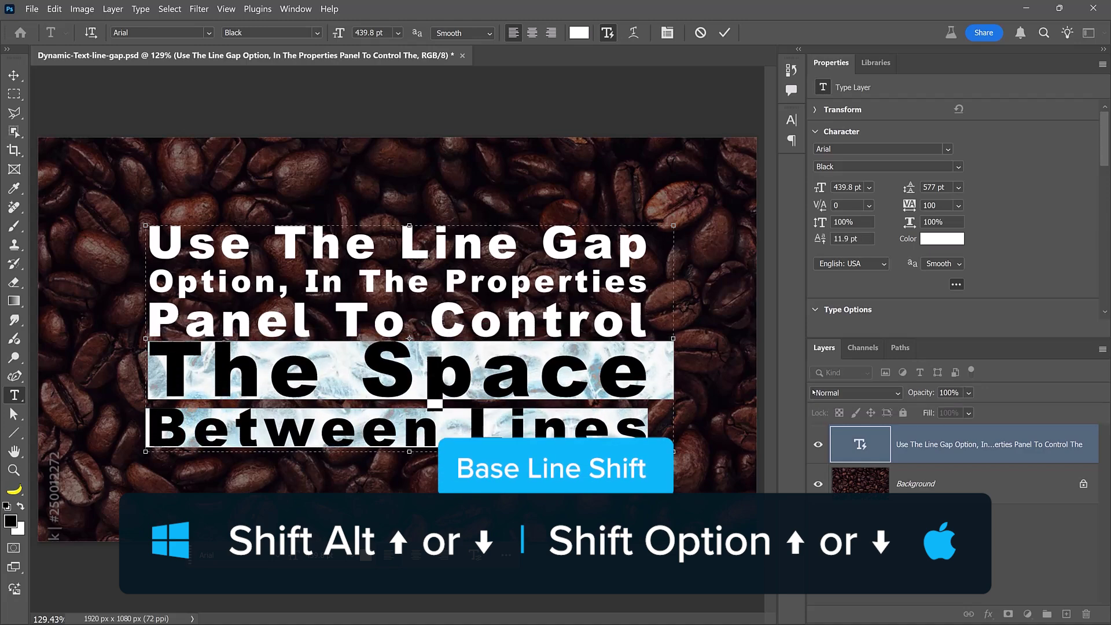
{"action": "key", "text": "shift+alt+Down"}
{"action": "key", "text": "shift+alt+Down"}
{"action": "key", "text": "shift+alt+Down"}
{"action": "key", "text": "shift+alt+Down"}
{"action": "key", "text": "shift+alt+Down"}
{"action": "key", "text": "shift+alt+Down"}
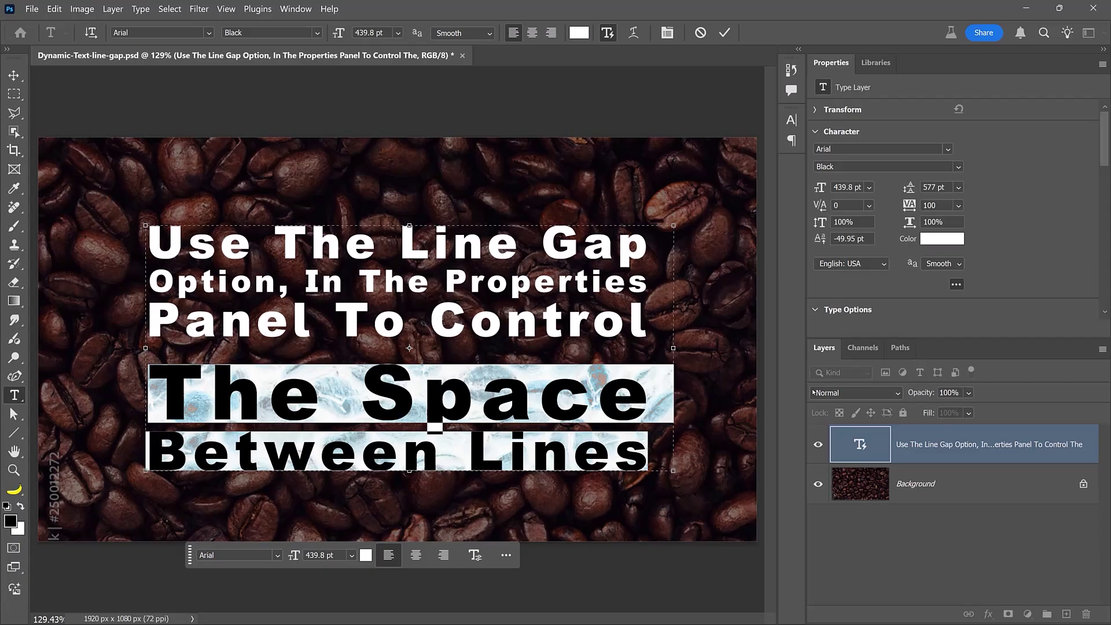